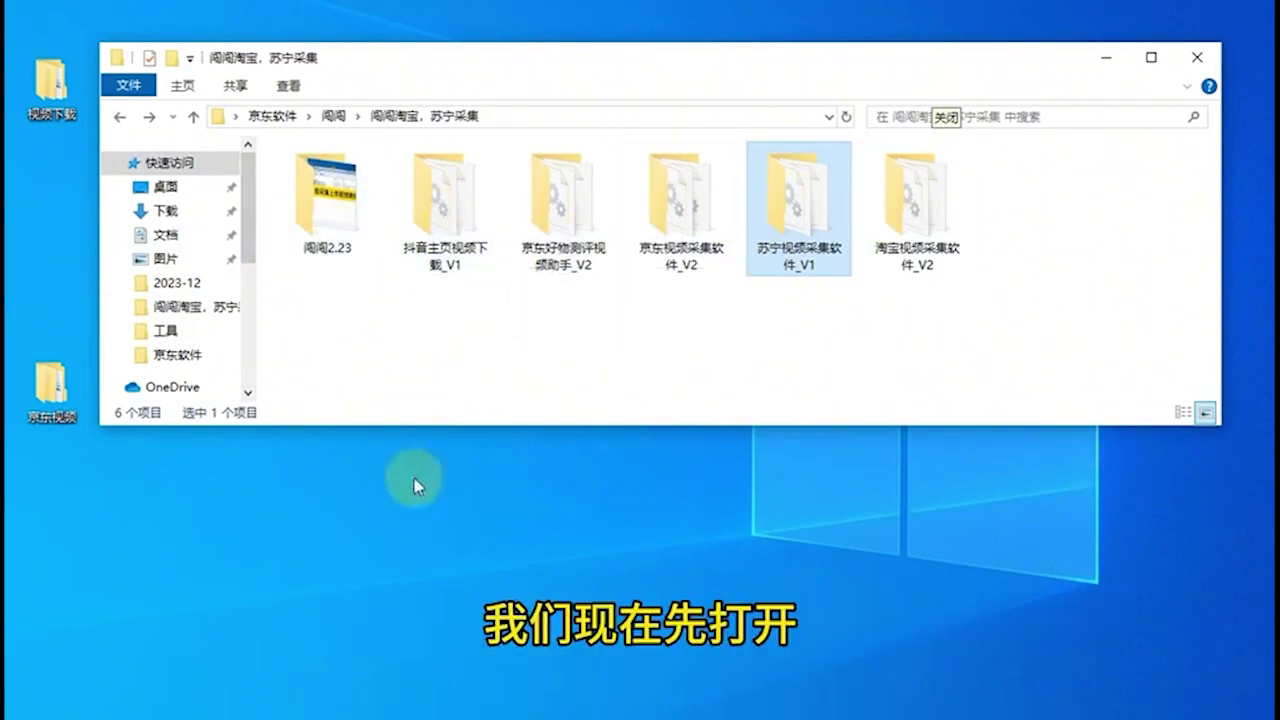
Switch to 抖音主页视频下载, paste the creator's shared homepage link as the 抖音达人ID and collect the videos from page 1
{"action": "left_click", "coordinate": [1107, 57]}
{"action": "left_click", "coordinate": [325, 710]}
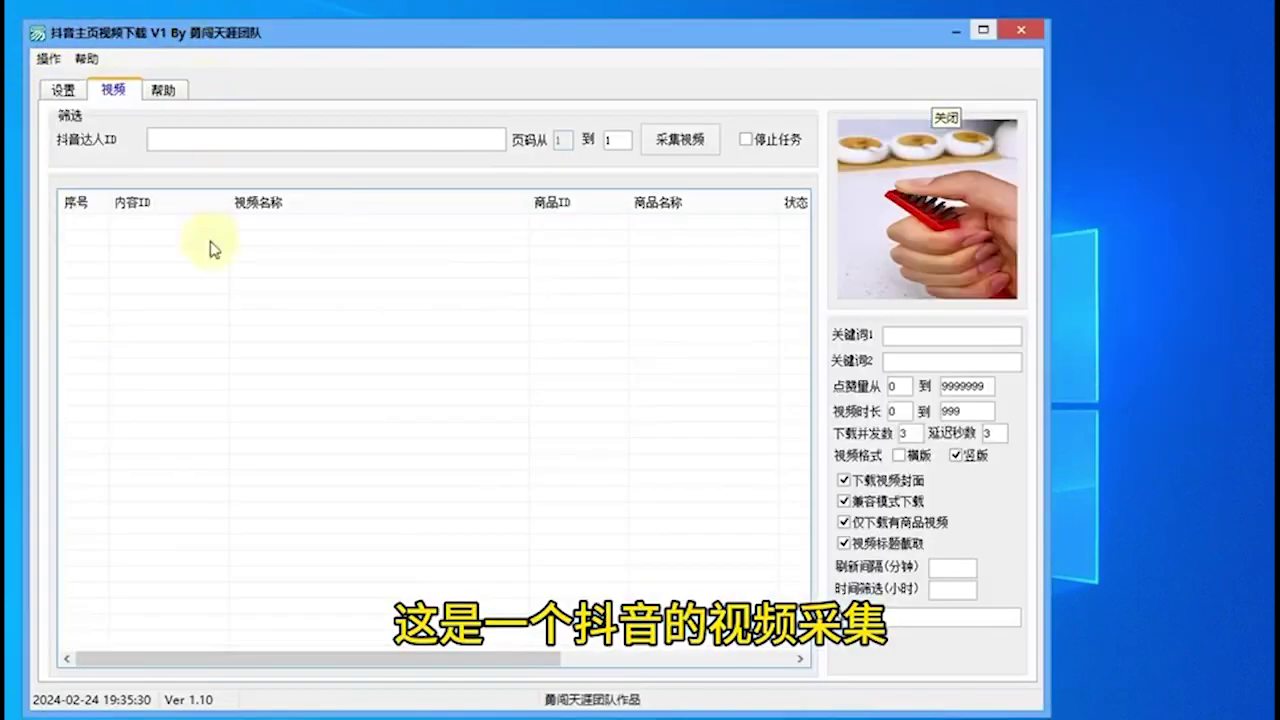
{"action": "left_click", "coordinate": [173, 135]}
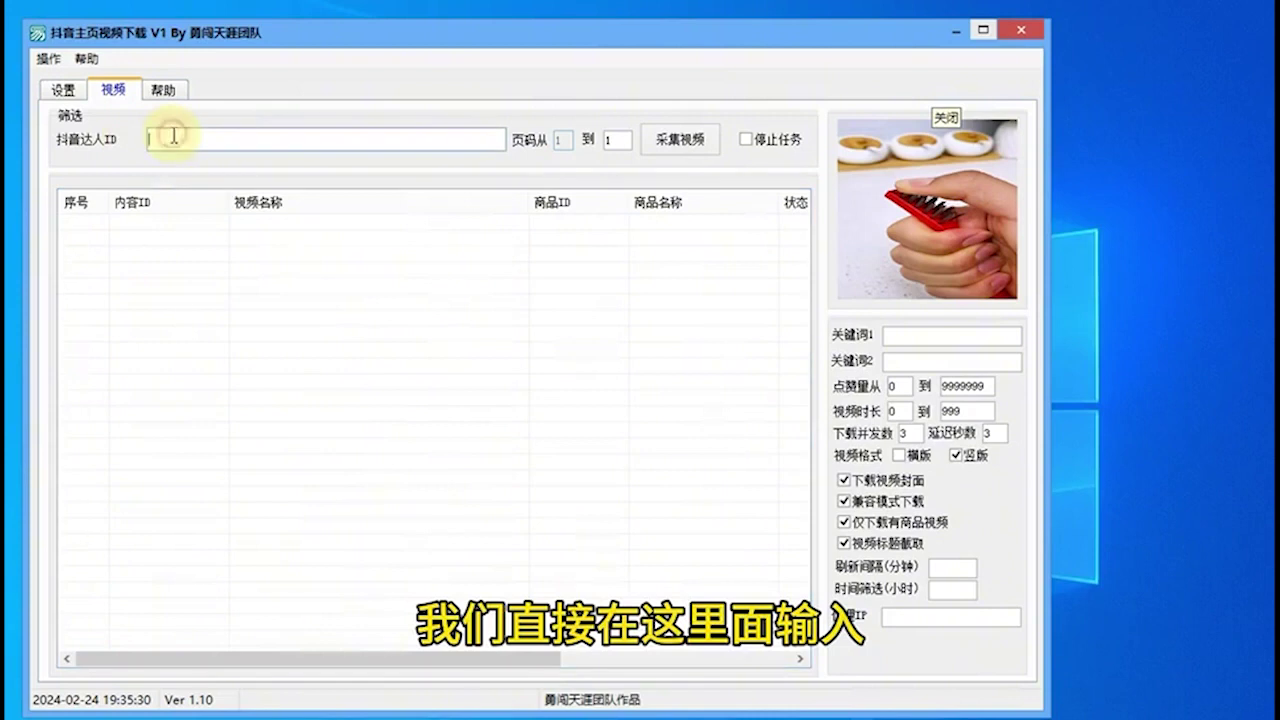
{"action": "right_click", "coordinate": [173, 136]}
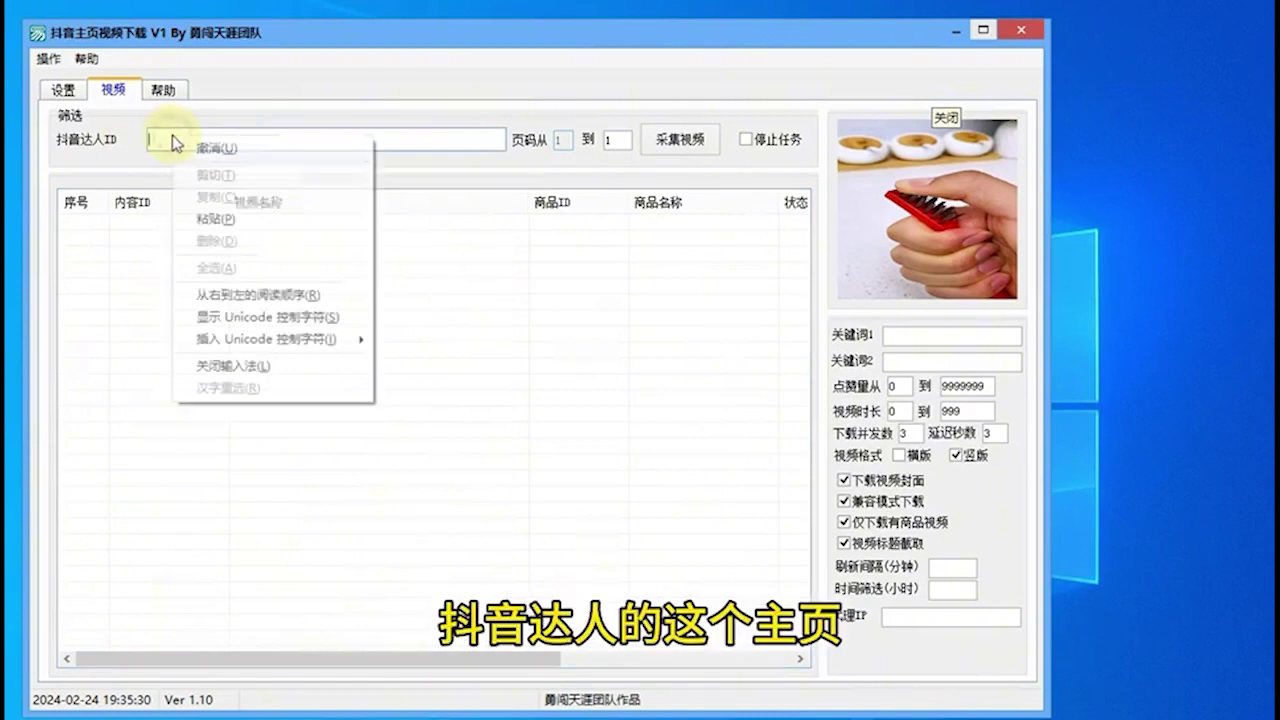
{"action": "left_click", "coordinate": [217, 218]}
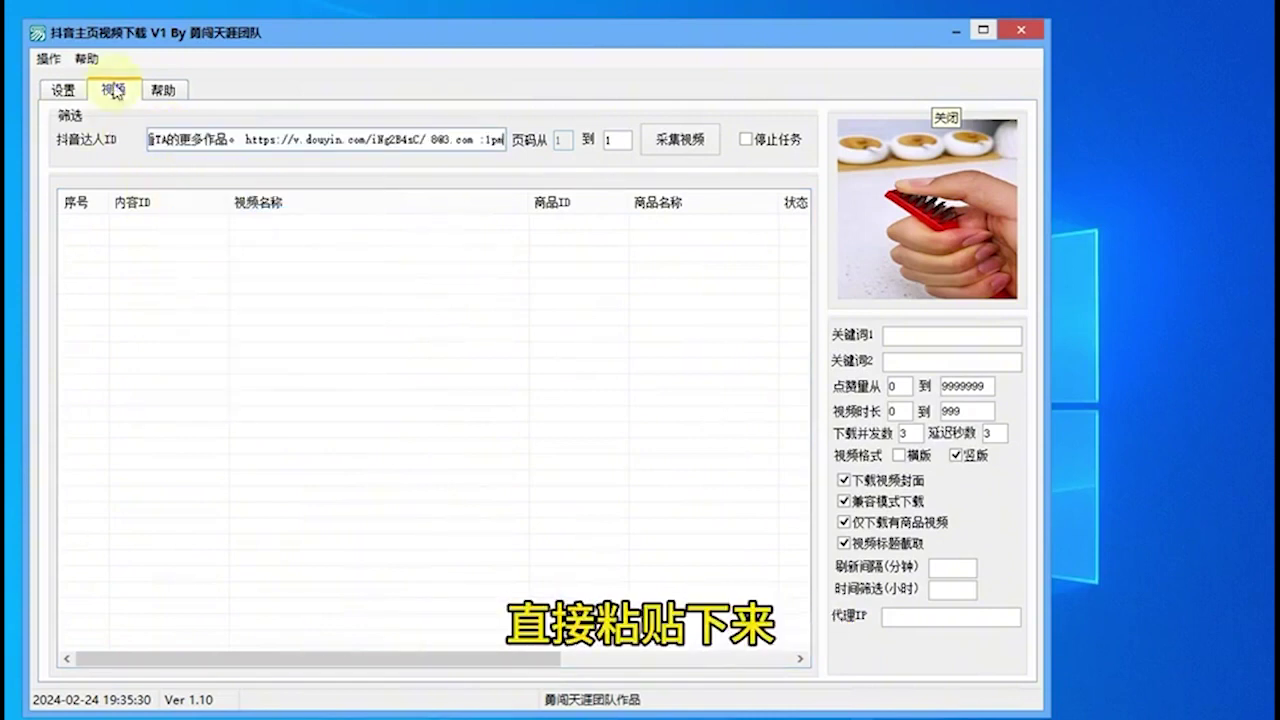
{"action": "left_click", "coordinate": [670, 142]}
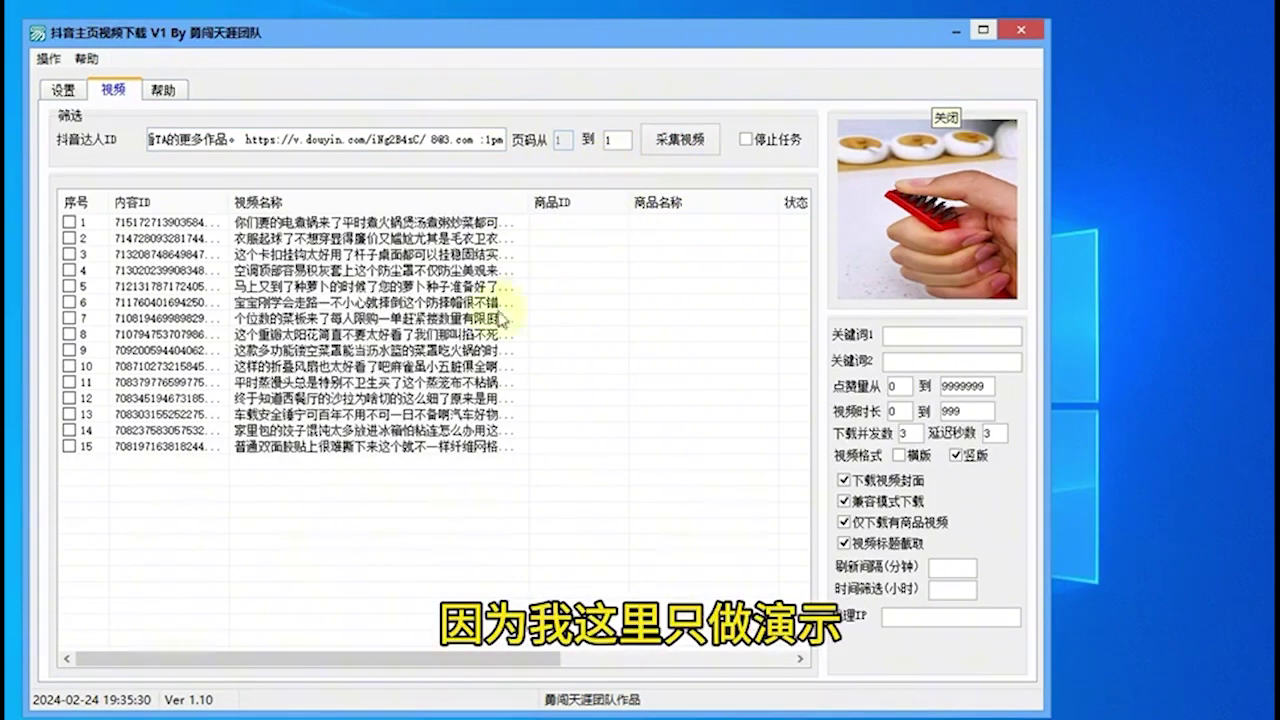
Check all the collected Douyin videos in the list and fetch the products associated with them
{"action": "left_click", "coordinate": [615, 137]}
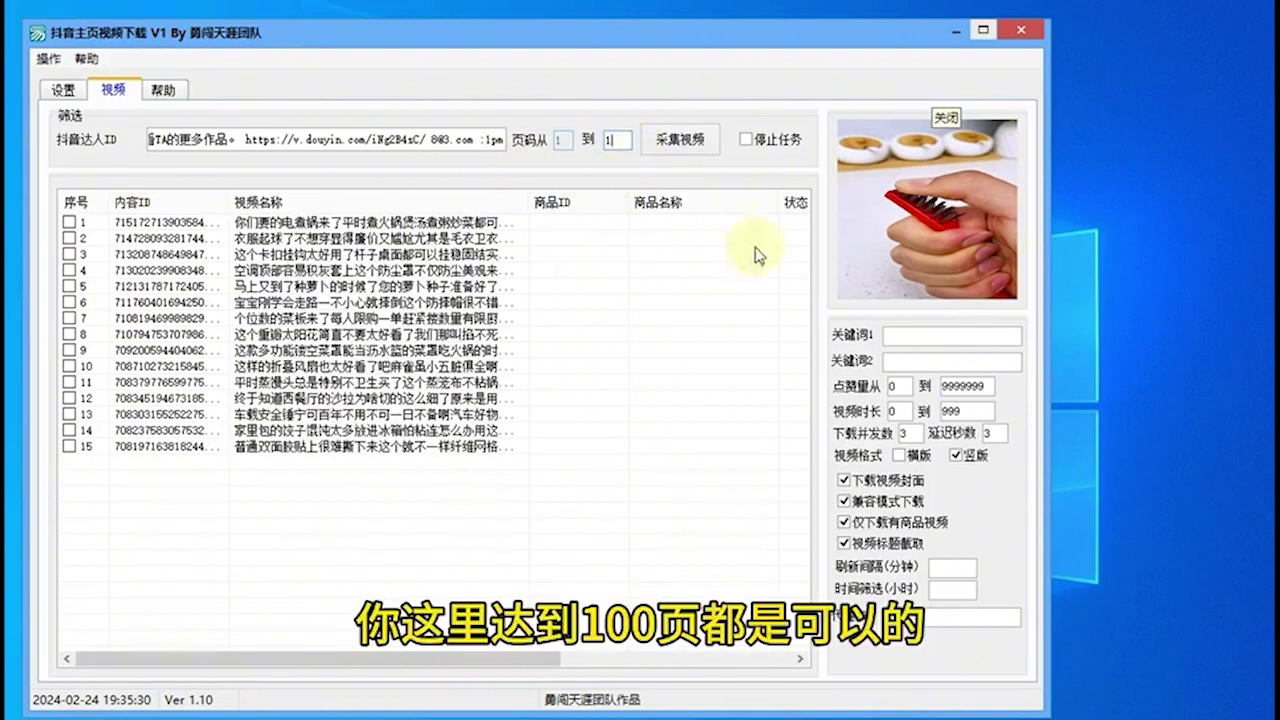
{"action": "right_click", "coordinate": [292, 520]}
{"action": "left_click", "coordinate": [385, 524]}
{"action": "right_click", "coordinate": [388, 490]}
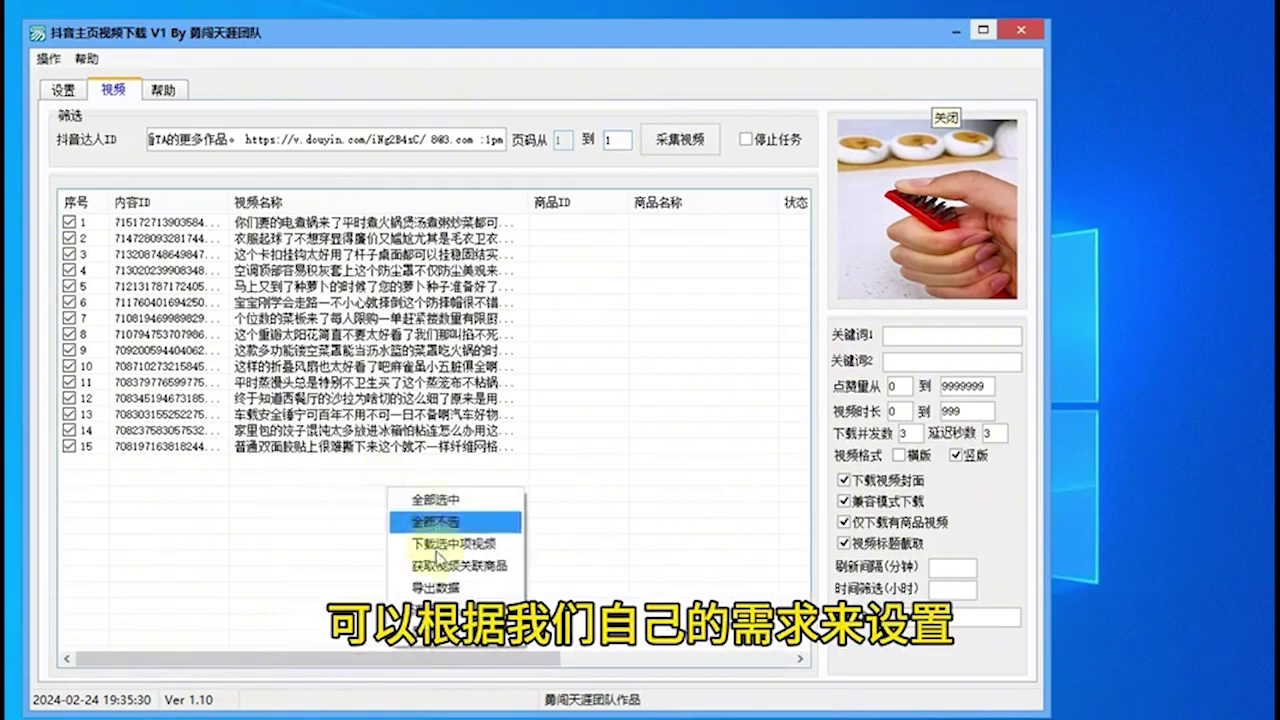
{"action": "left_click", "coordinate": [450, 566]}
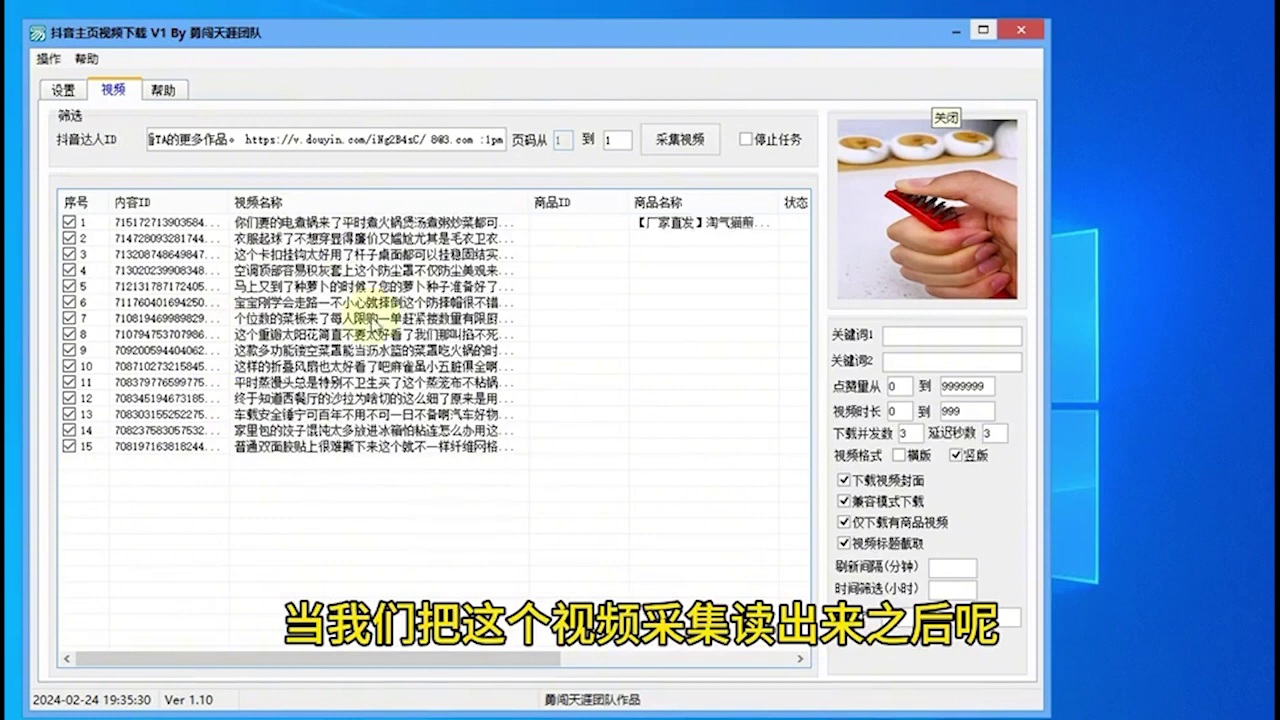
{"action": "right_click", "coordinate": [422, 485]}
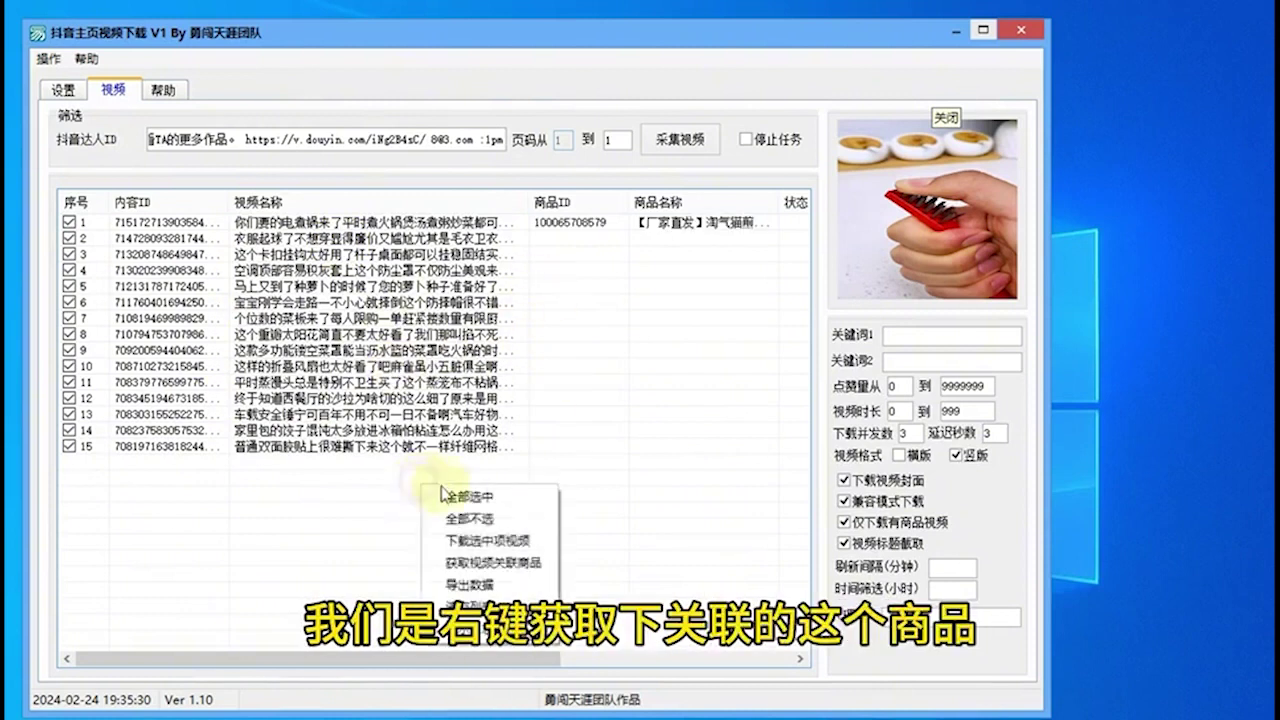
{"action": "left_click", "coordinate": [476, 577]}
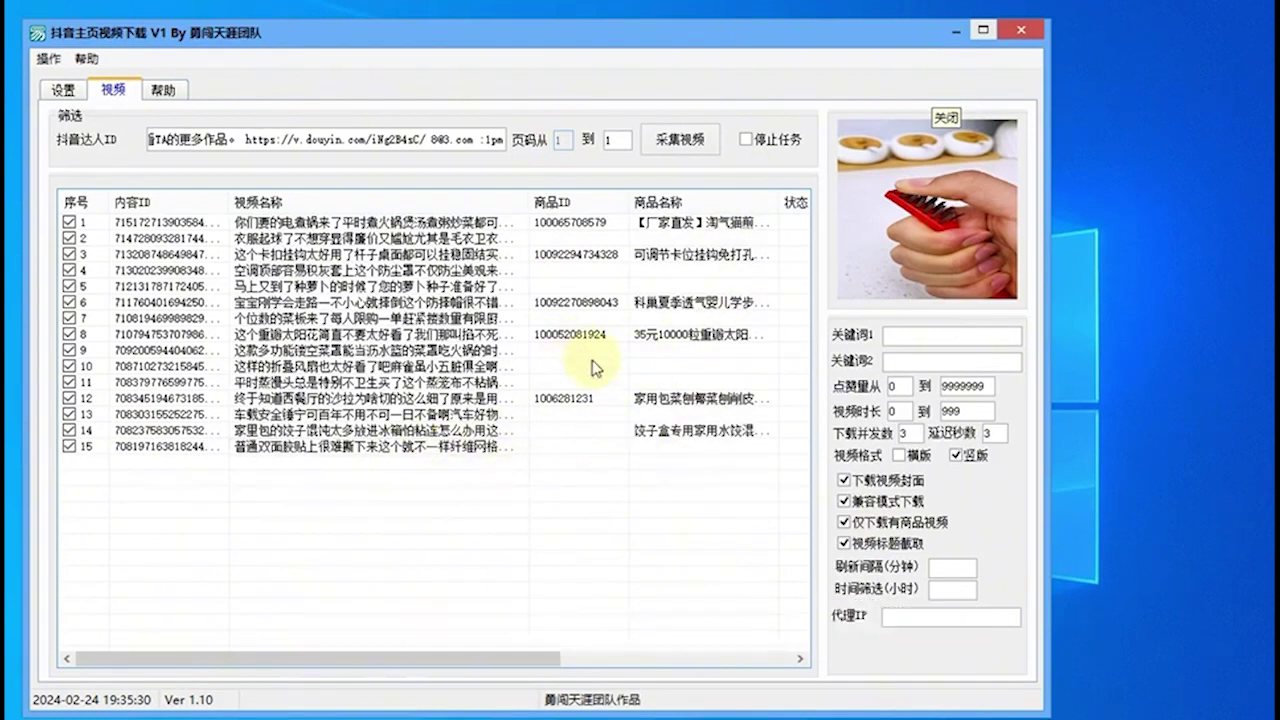
Download the checked Douyin videos and move the downloader window aside to uncover the desktop folders
{"action": "right_click", "coordinate": [494, 490]}
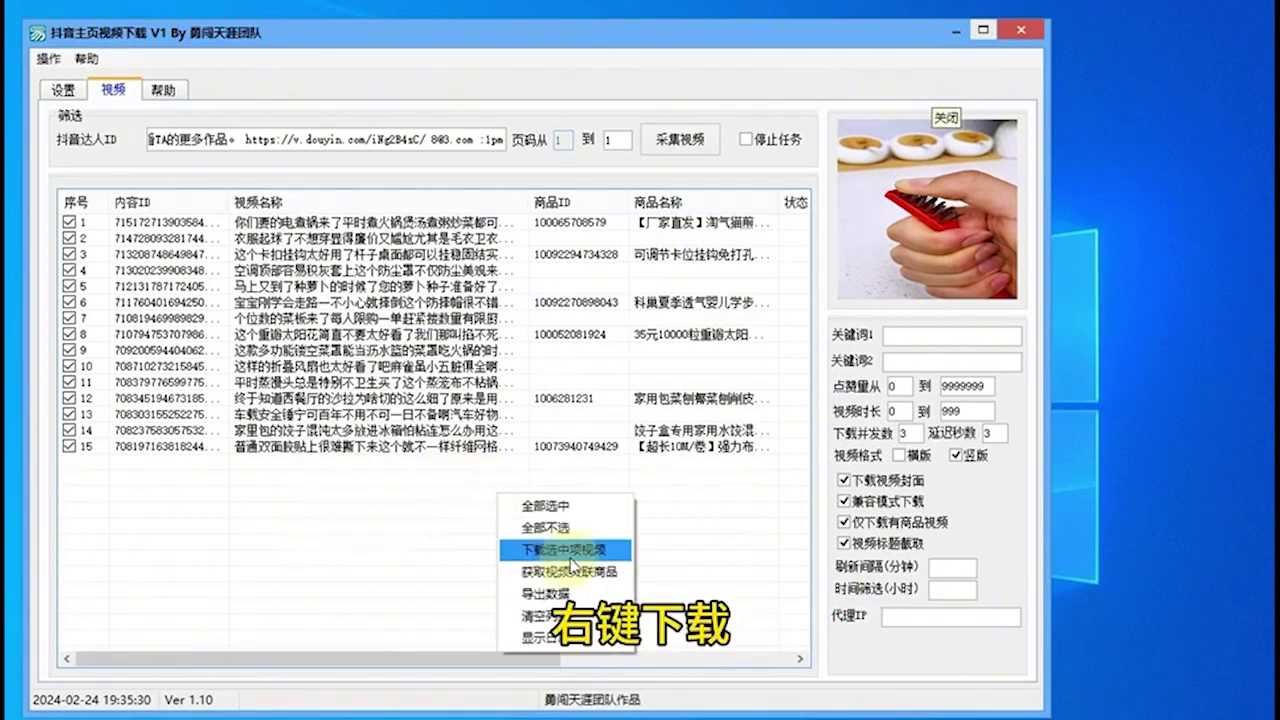
{"action": "left_click", "coordinate": [573, 550]}
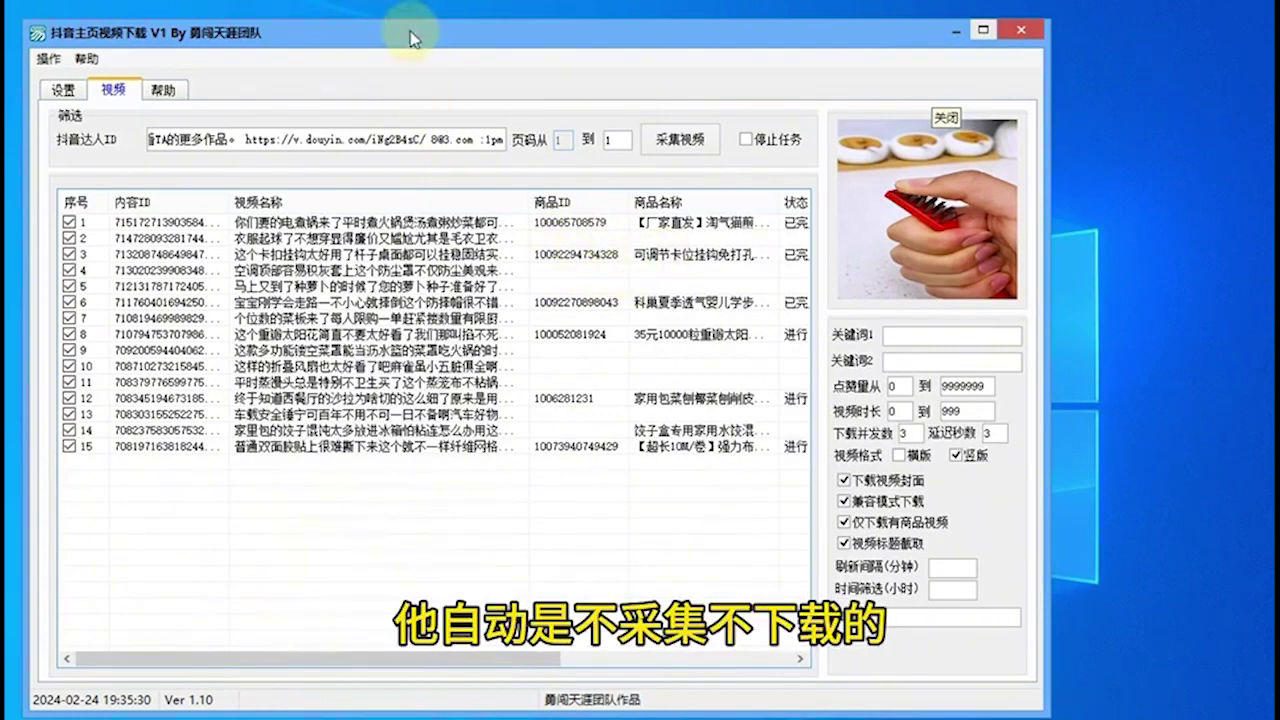
{"action": "left_click_drag", "start_coordinate": [410, 38], "coordinate": [620, 37]}
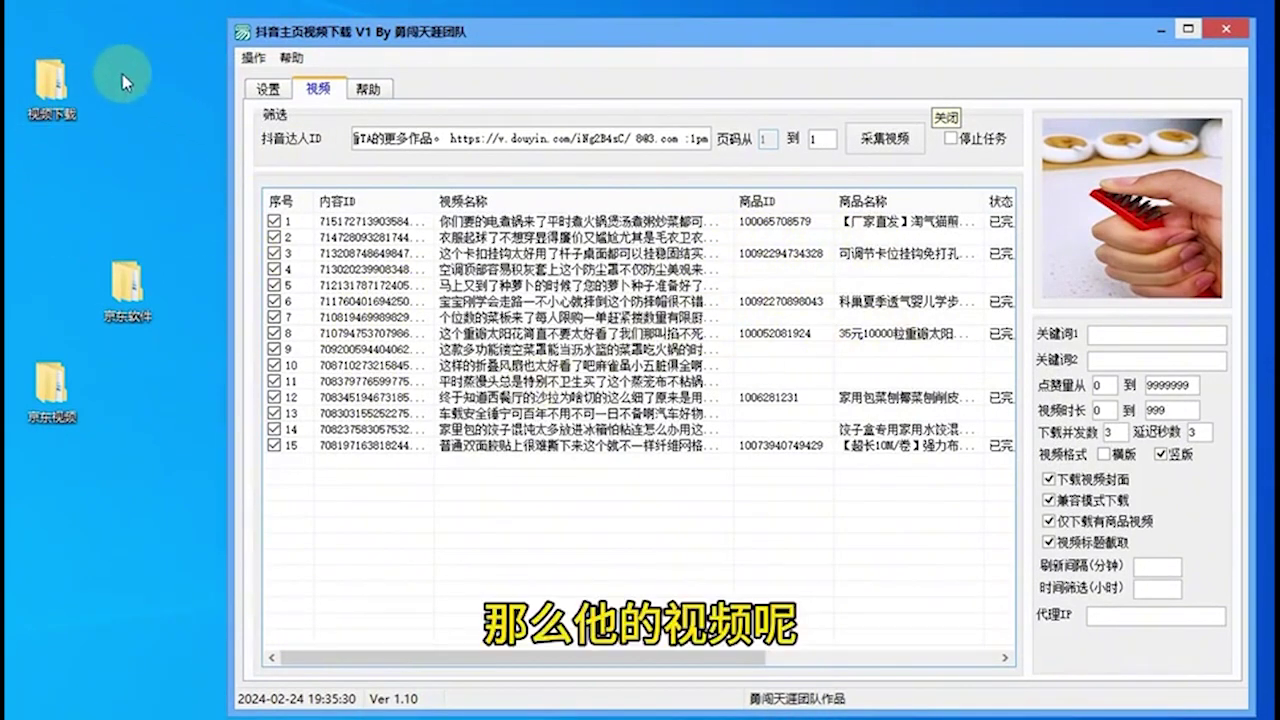
Open the 竖版 folder inside 视频下载 on the desktop, play the downloaded 卡扣挂钩 video briefly and close the player
{"action": "double_click", "coordinate": [58, 70]}
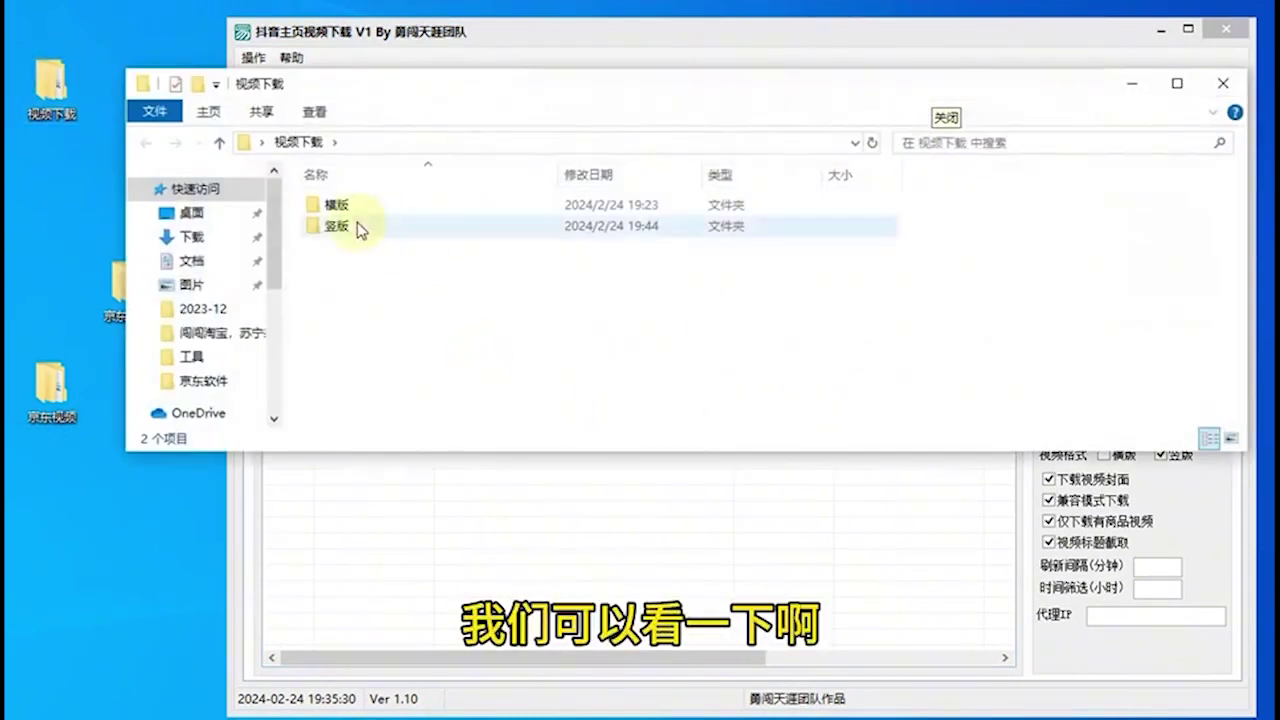
{"action": "double_click", "coordinate": [357, 222]}
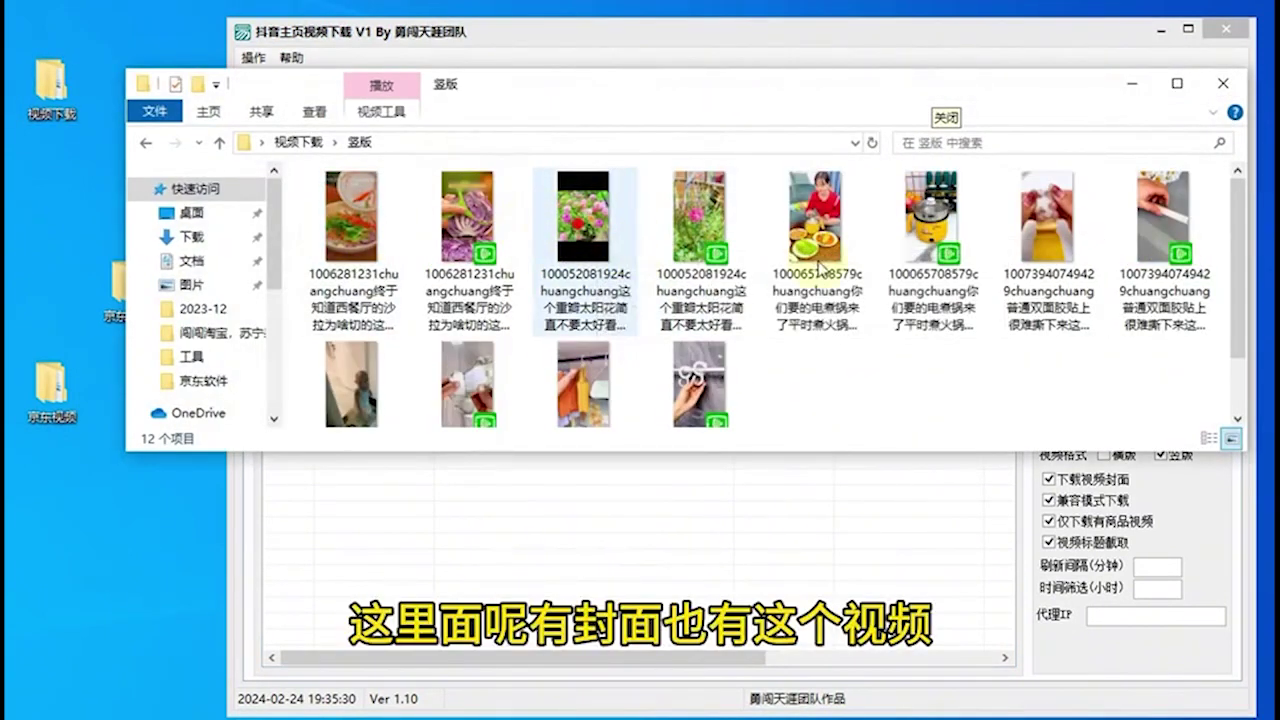
{"action": "left_click", "coordinate": [771, 272]}
{"action": "scroll", "coordinate": [946, 278], "scroll_direction": "down", "scroll_amount": 2}
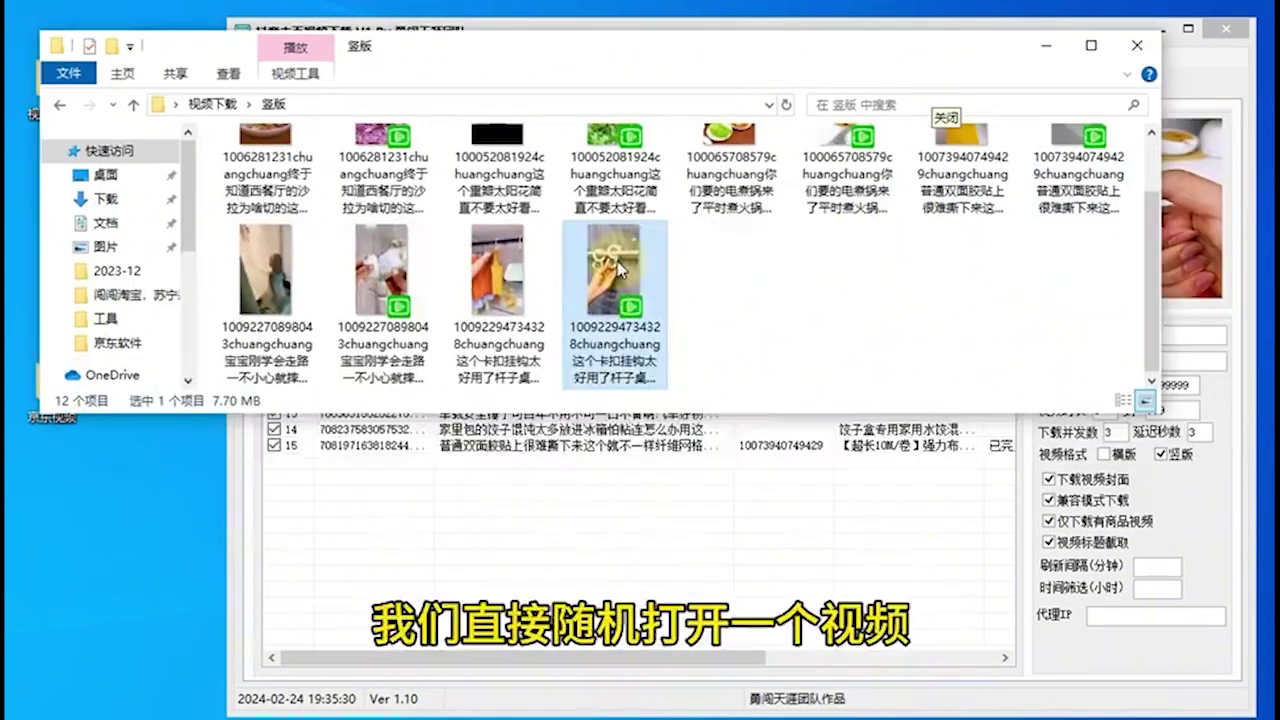
{"action": "double_click", "coordinate": [620, 268]}
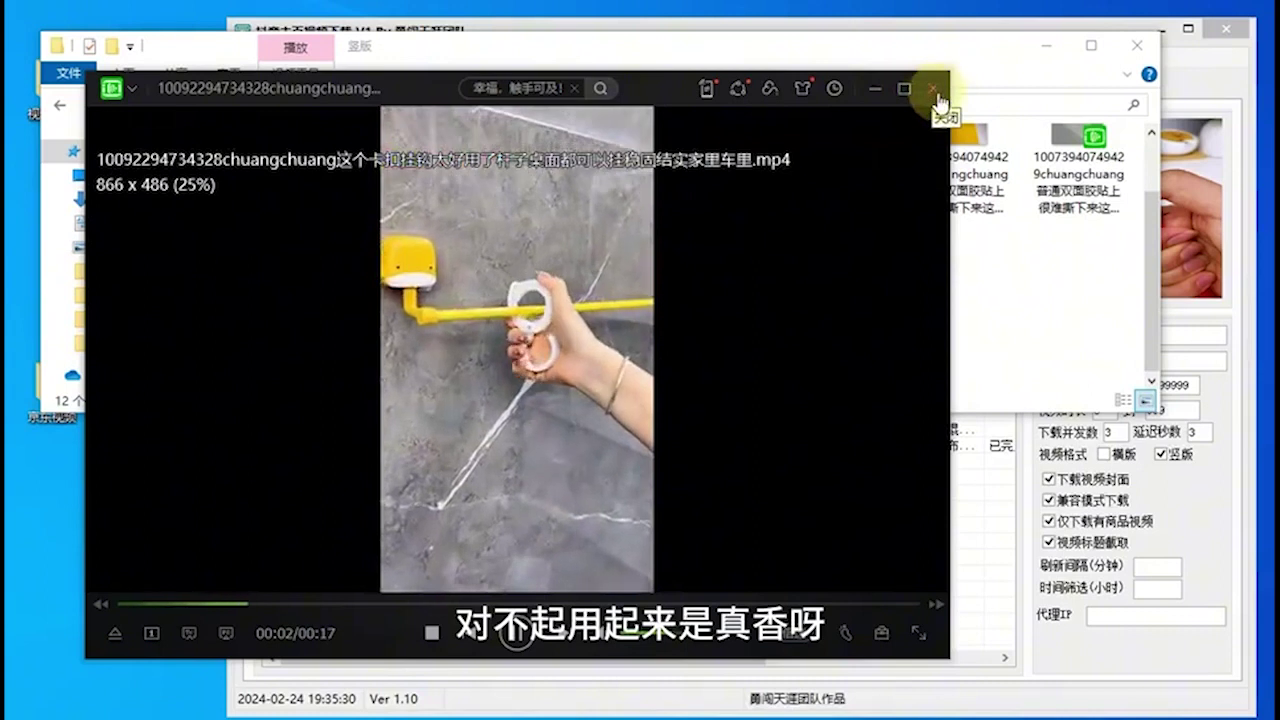
{"action": "left_click", "coordinate": [933, 90]}
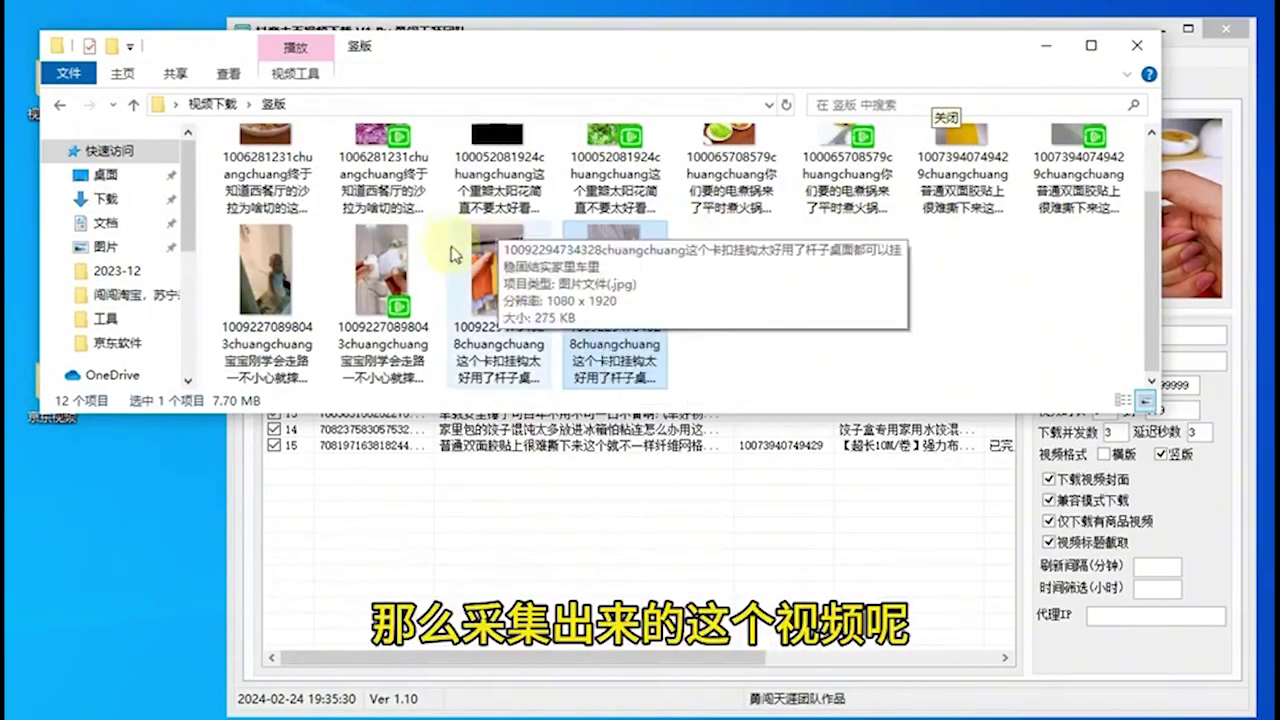
{"action": "left_click_drag", "start_coordinate": [823, 88], "coordinate": [369, 12]}
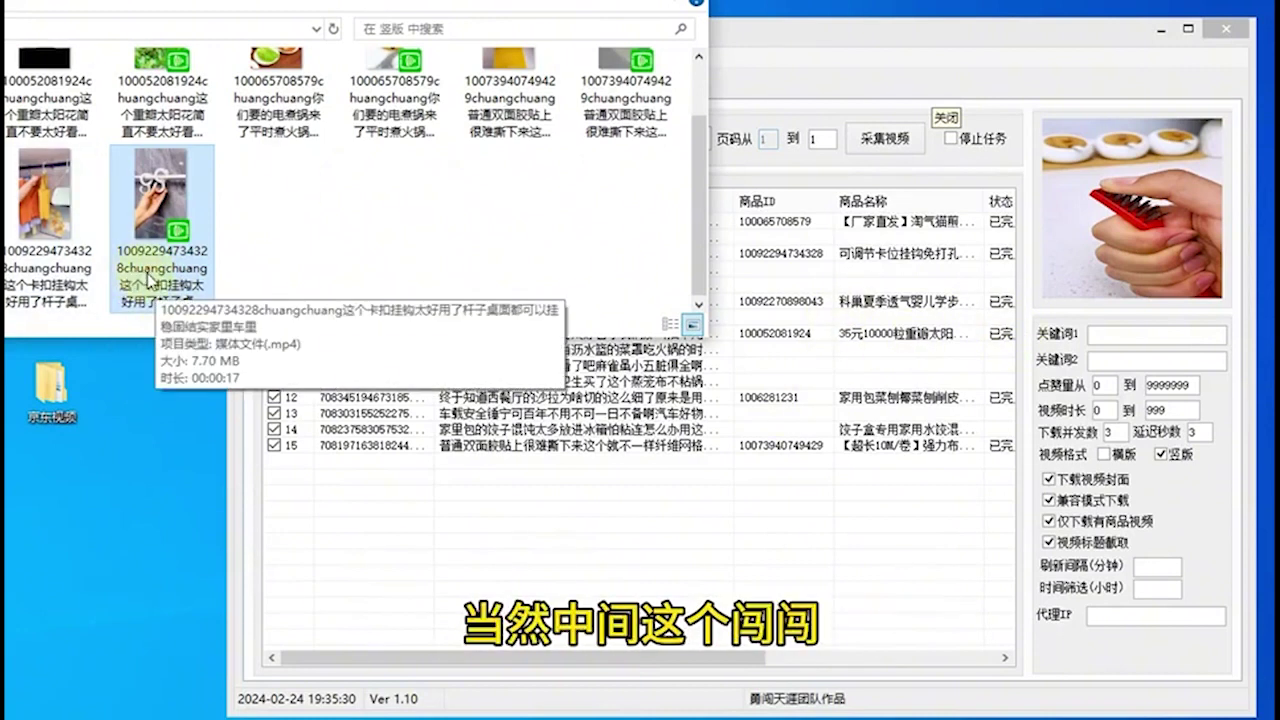
Switch to 苏宁视频采集助手 and collect page 1 of the videos for the entered creator, keeping 达人ID as the filter type
{"action": "left_click_drag", "start_coordinate": [1, 1], "coordinate": [366, 71]}
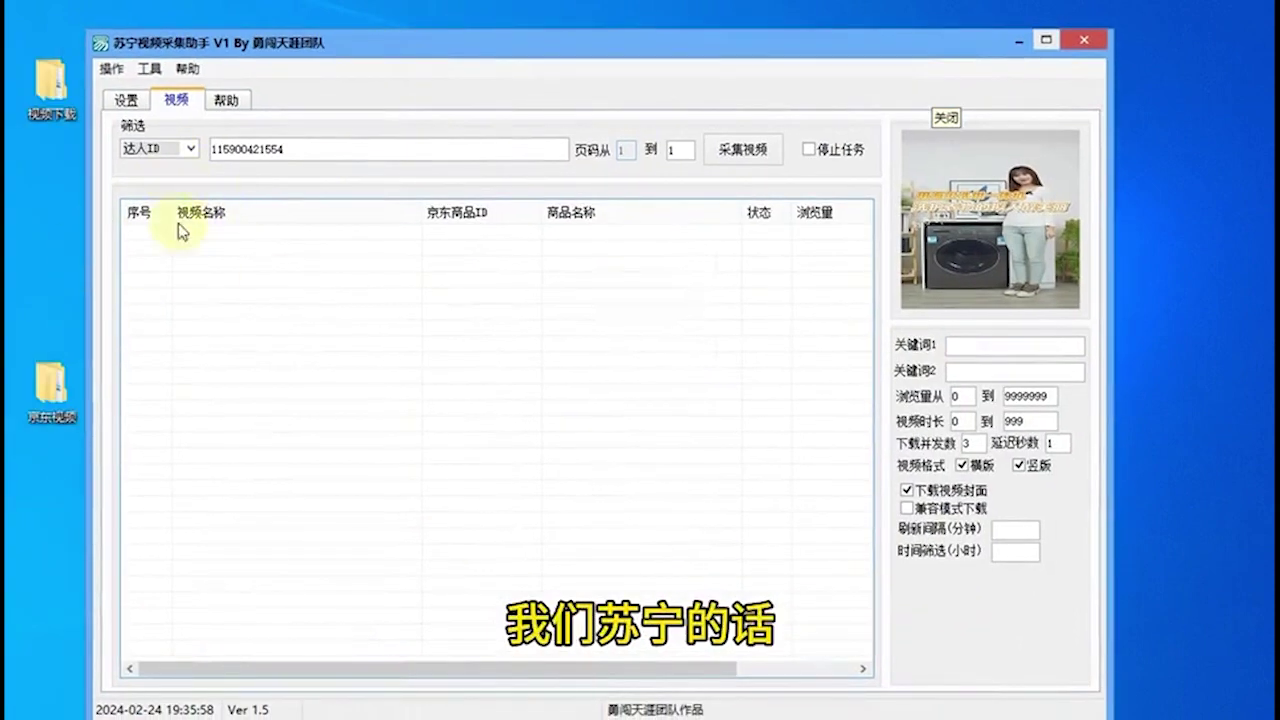
{"action": "left_click", "coordinate": [180, 148]}
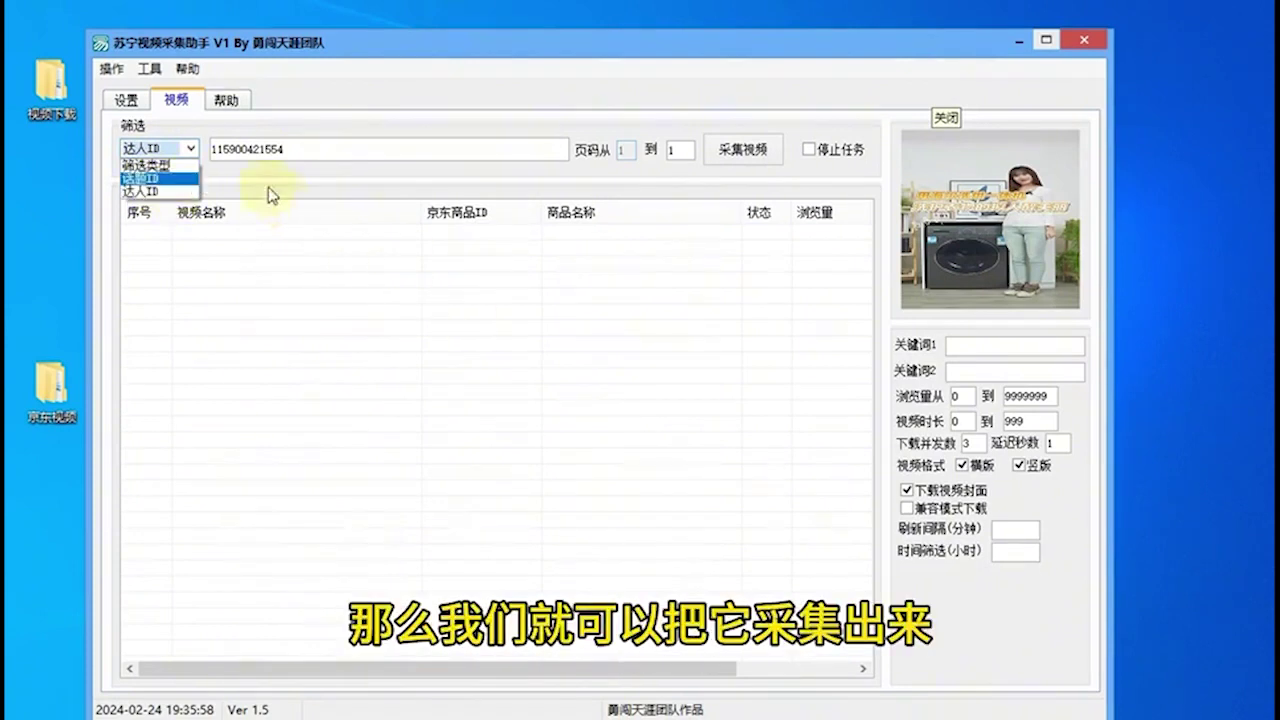
{"action": "left_click", "coordinate": [294, 303]}
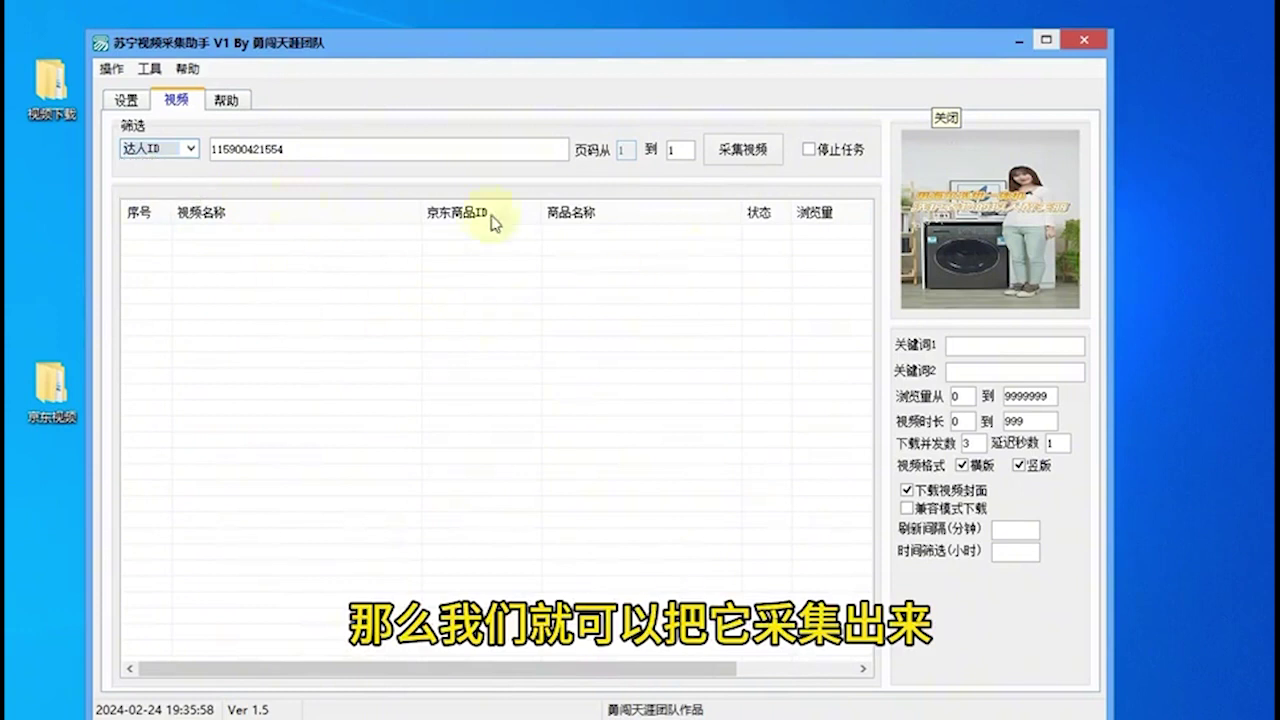
{"action": "left_click", "coordinate": [735, 150]}
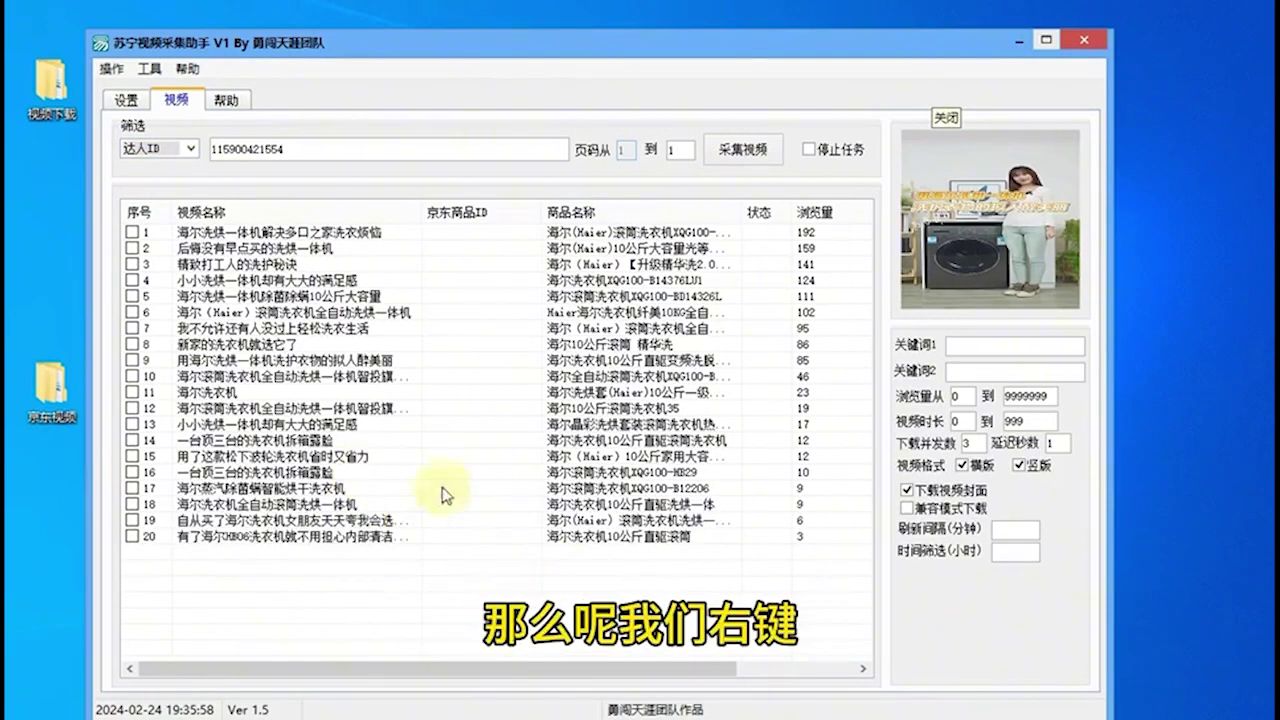
Check all the collected Suning videos and fetch the JD product IDs associated with them
{"action": "right_click", "coordinate": [503, 412]}
{"action": "left_click", "coordinate": [516, 422]}
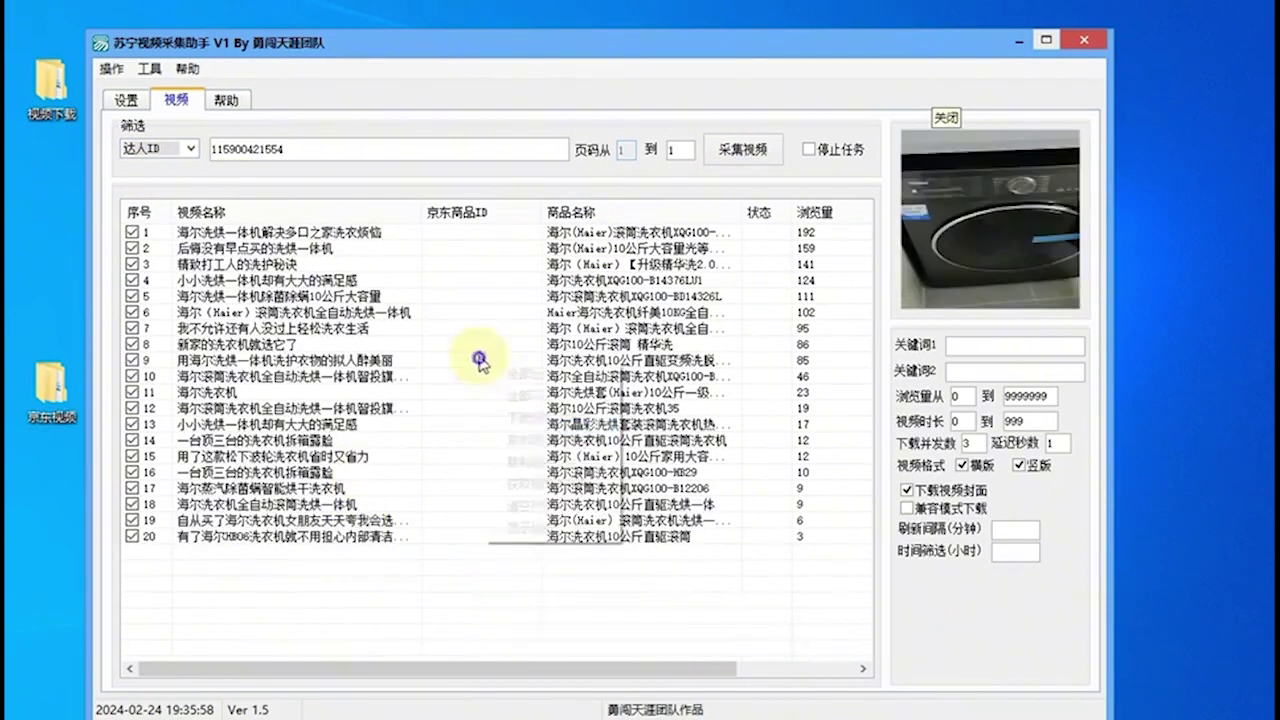
{"action": "right_click", "coordinate": [480, 364]}
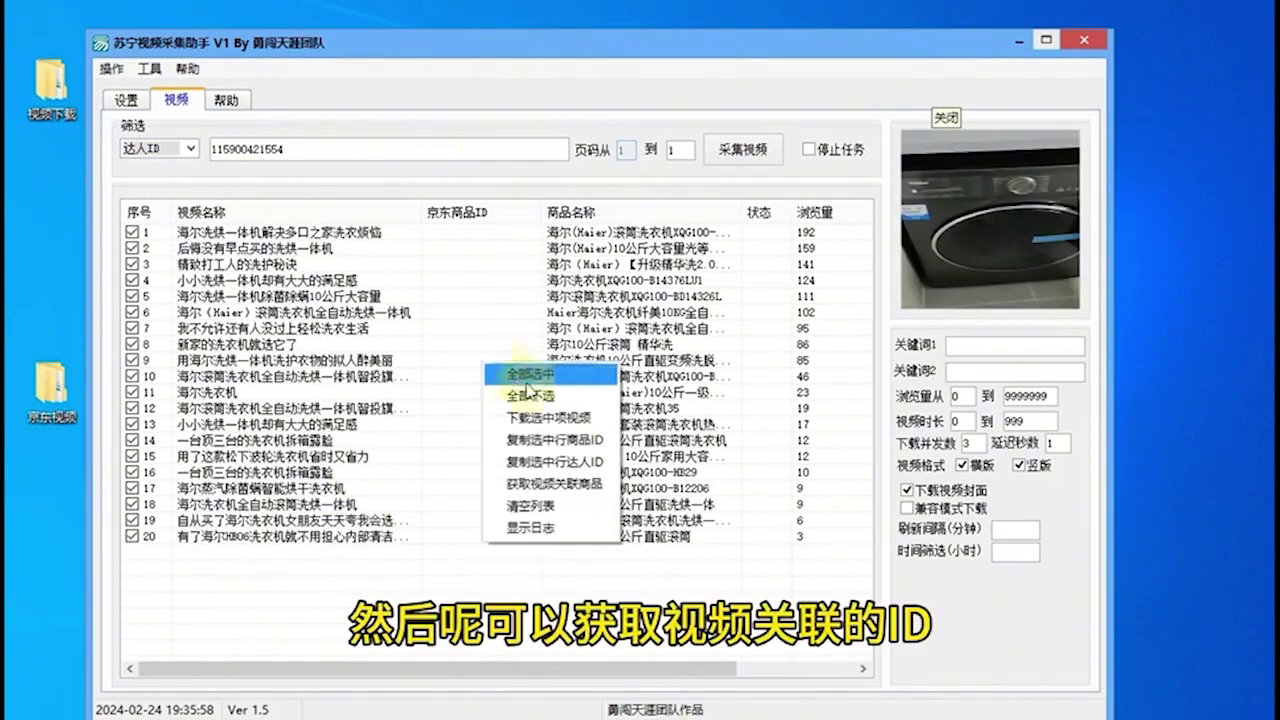
{"action": "left_click", "coordinate": [553, 485]}
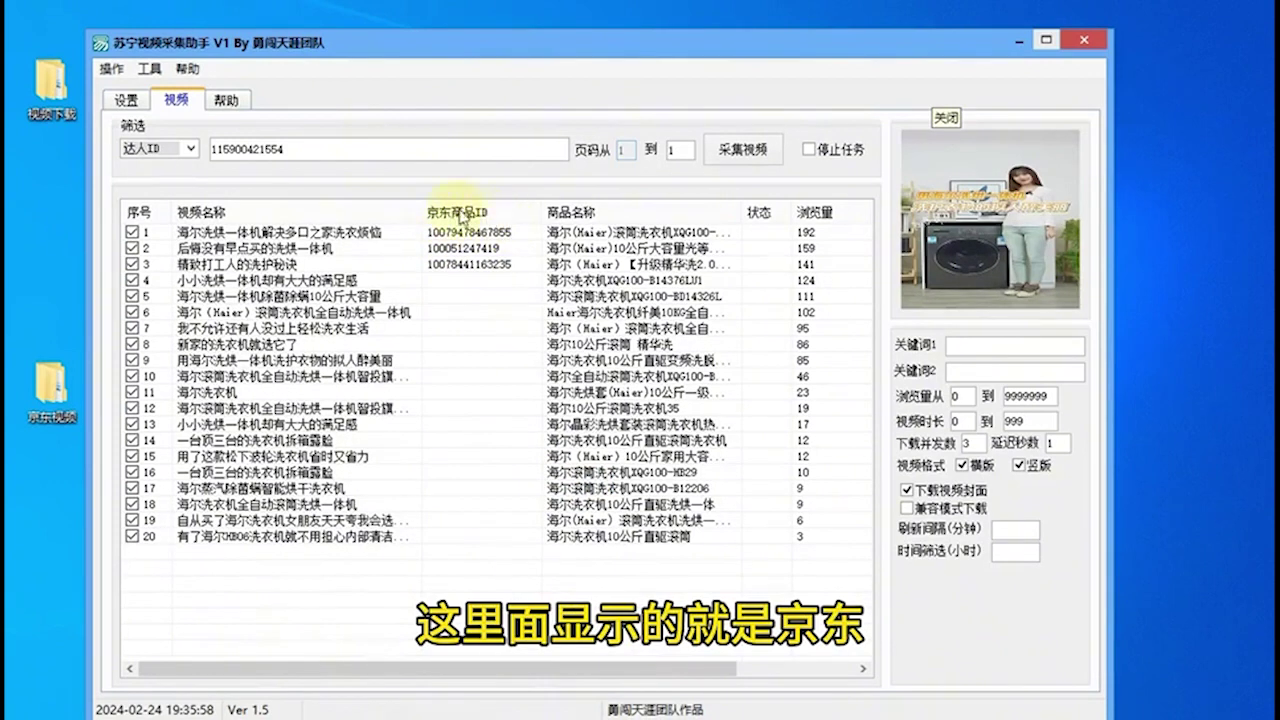
Download all the checked Suning videos from the list
{"action": "left_click_drag", "start_coordinate": [311, 680], "coordinate": [337, 674]}
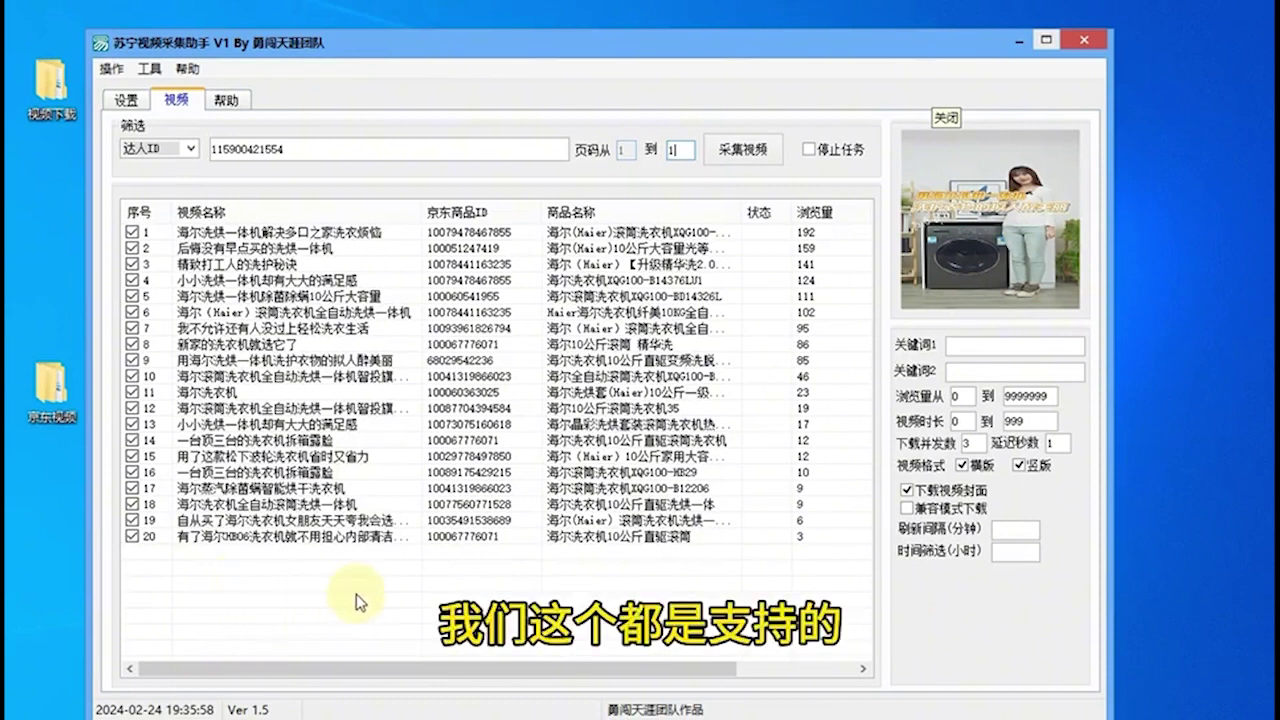
{"action": "right_click", "coordinate": [460, 592]}
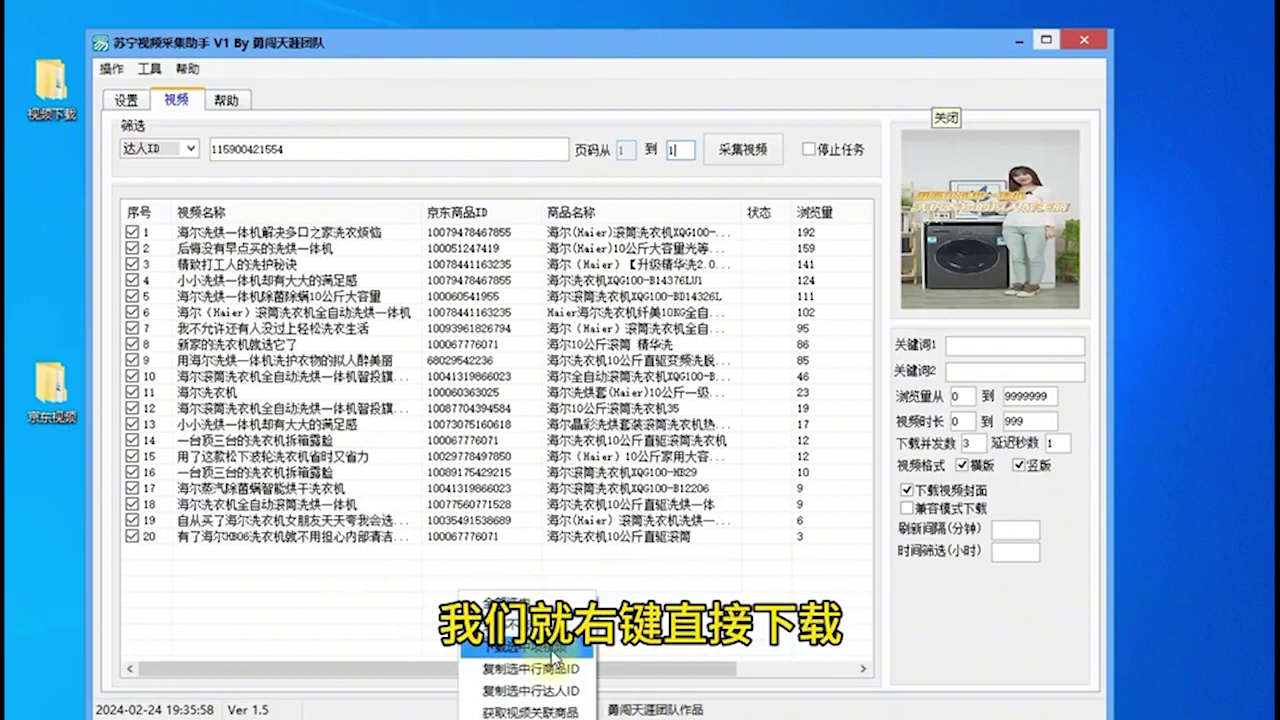
{"action": "left_click", "coordinate": [549, 648]}
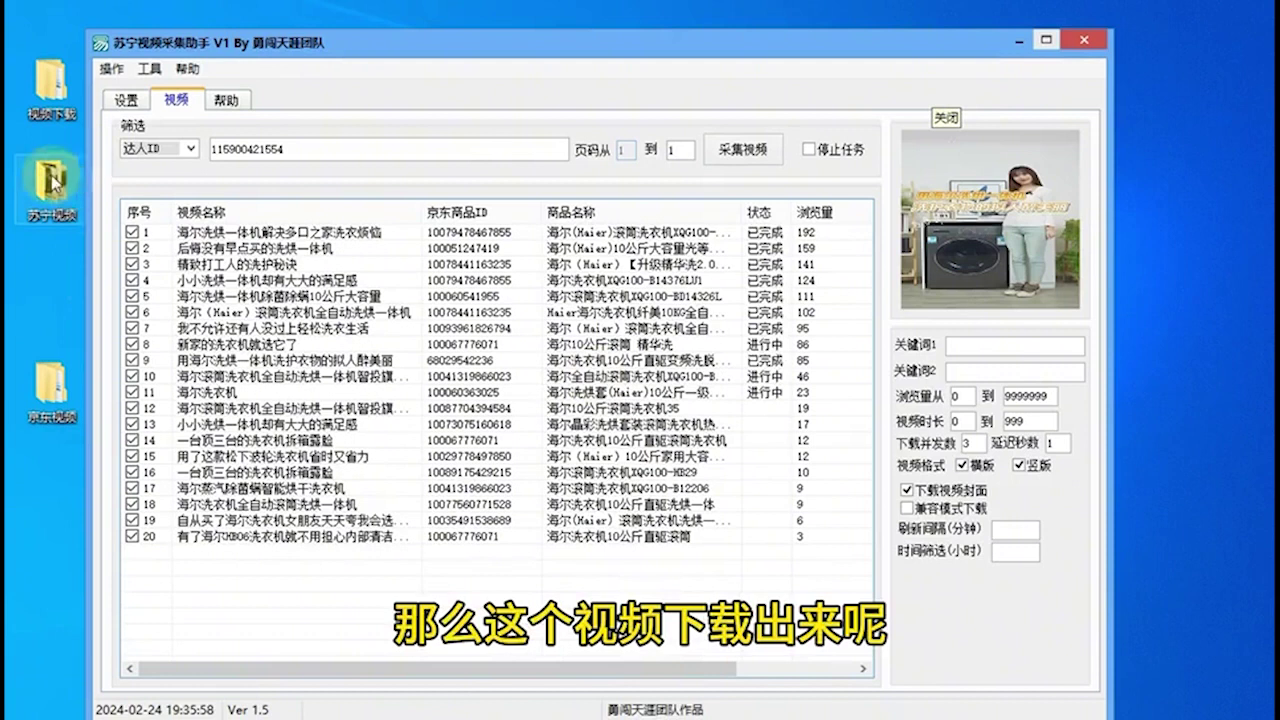
Open the 苏宁视频 folder on the desktop, look through the downloaded covers and videos, and play the 我不允许还有人没过上轻松洗衣生活 video in a maximized player
{"action": "double_click", "coordinate": [47, 183]}
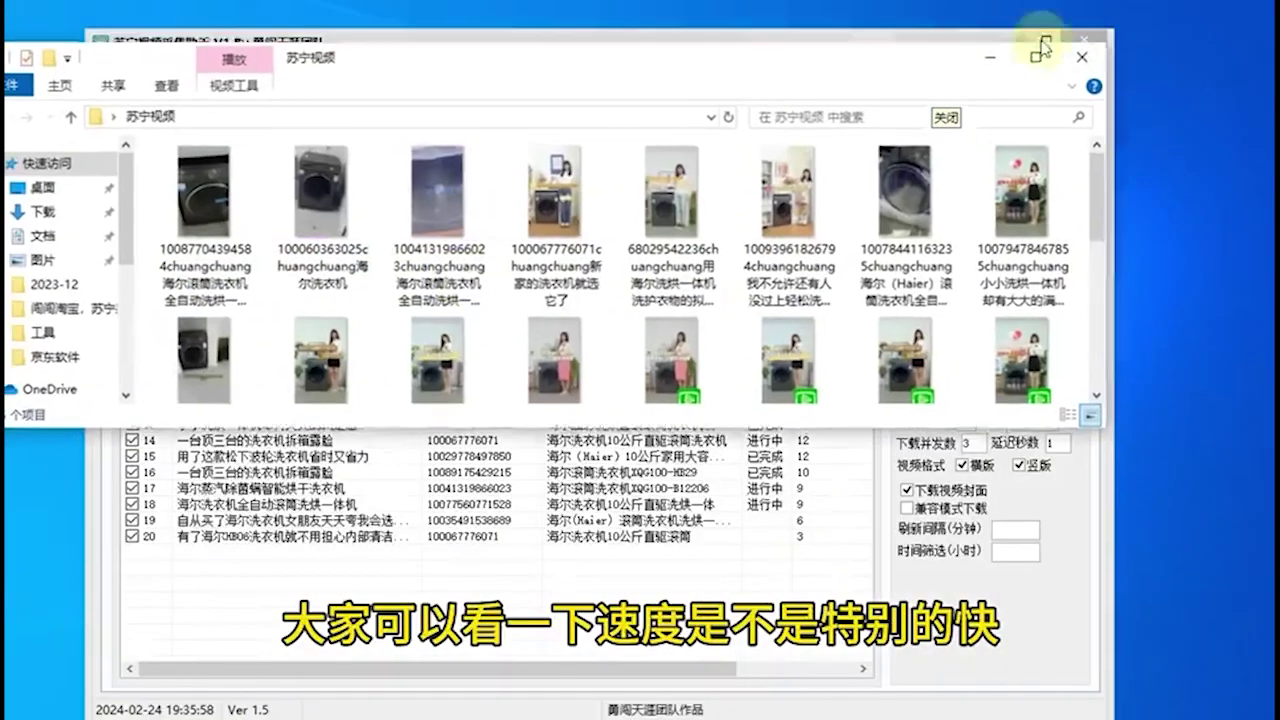
{"action": "scroll", "coordinate": [560, 310], "scroll_direction": "down", "scroll_amount": 2}
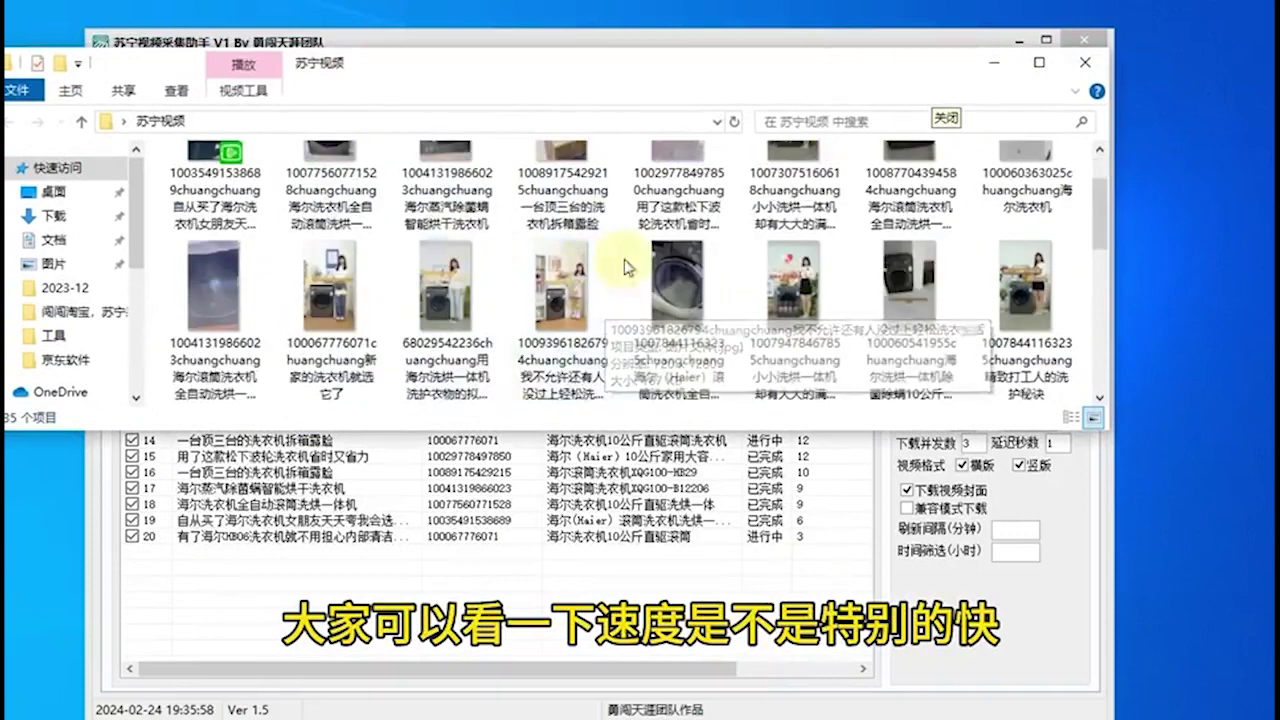
{"action": "scroll", "coordinate": [497, 338], "scroll_direction": "up", "scroll_amount": 2}
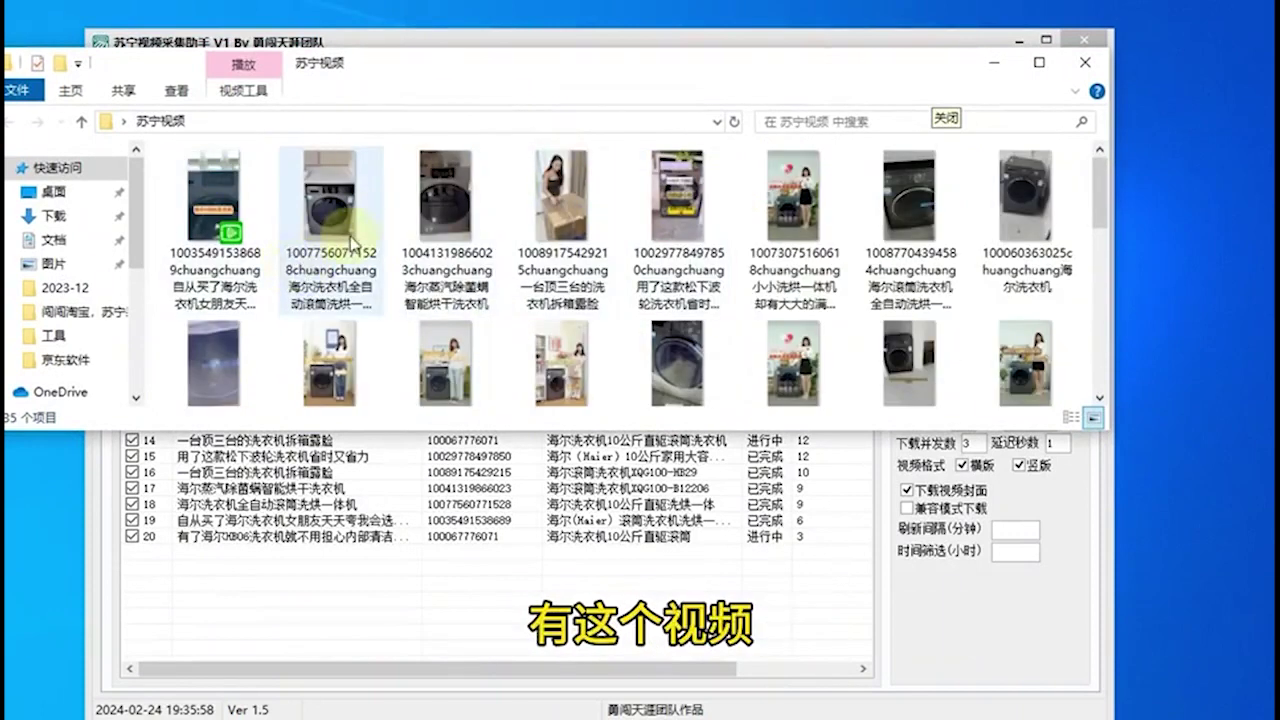
{"action": "left_click", "coordinate": [462, 280]}
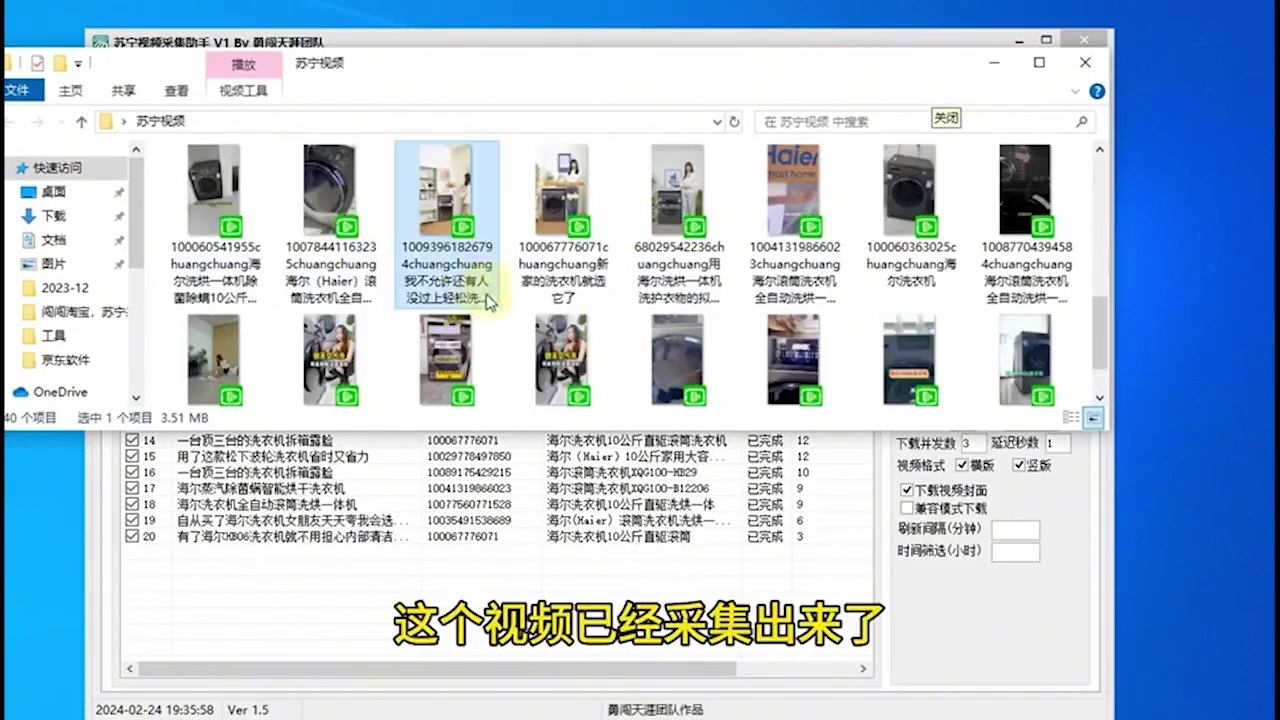
{"action": "double_click", "coordinate": [436, 170]}
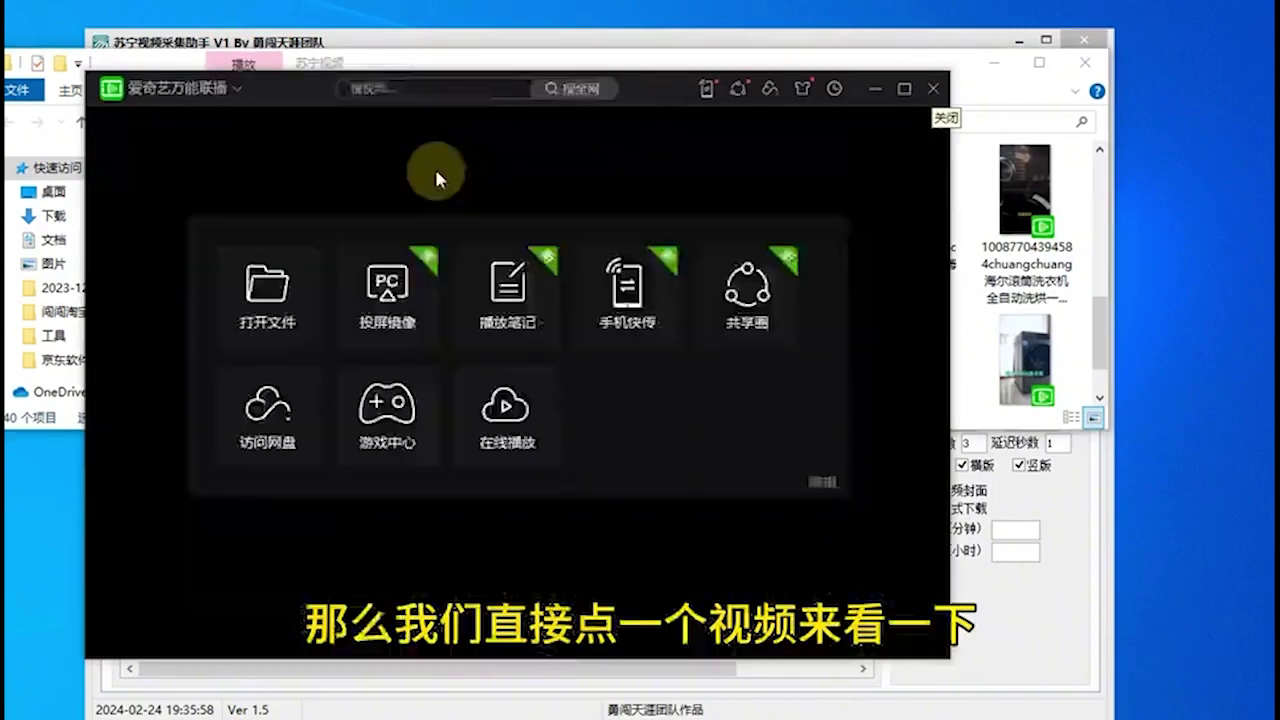
{"action": "left_click", "coordinate": [904, 88]}
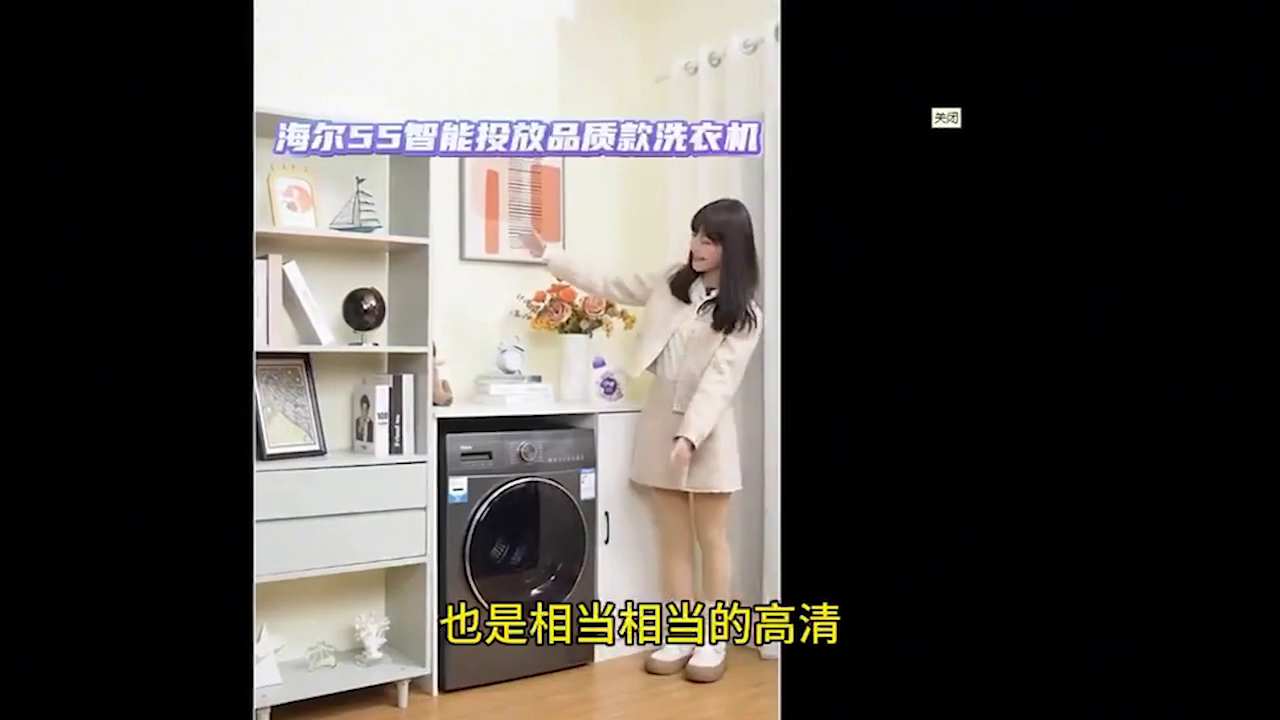
Close the playing video, the 苏宁视频 folder and 苏宁视频采集助手
{"action": "left_click", "coordinate": [938, 98]}
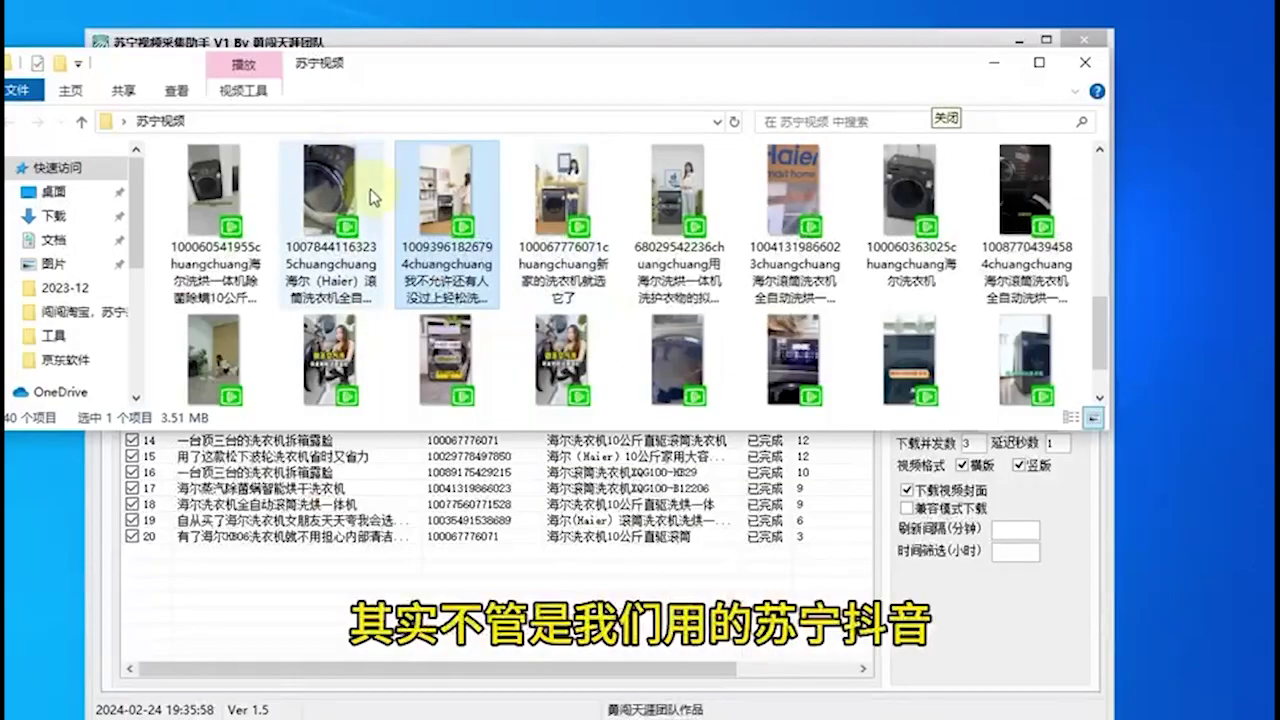
{"action": "left_click_drag", "start_coordinate": [890, 70], "coordinate": [752, 130]}
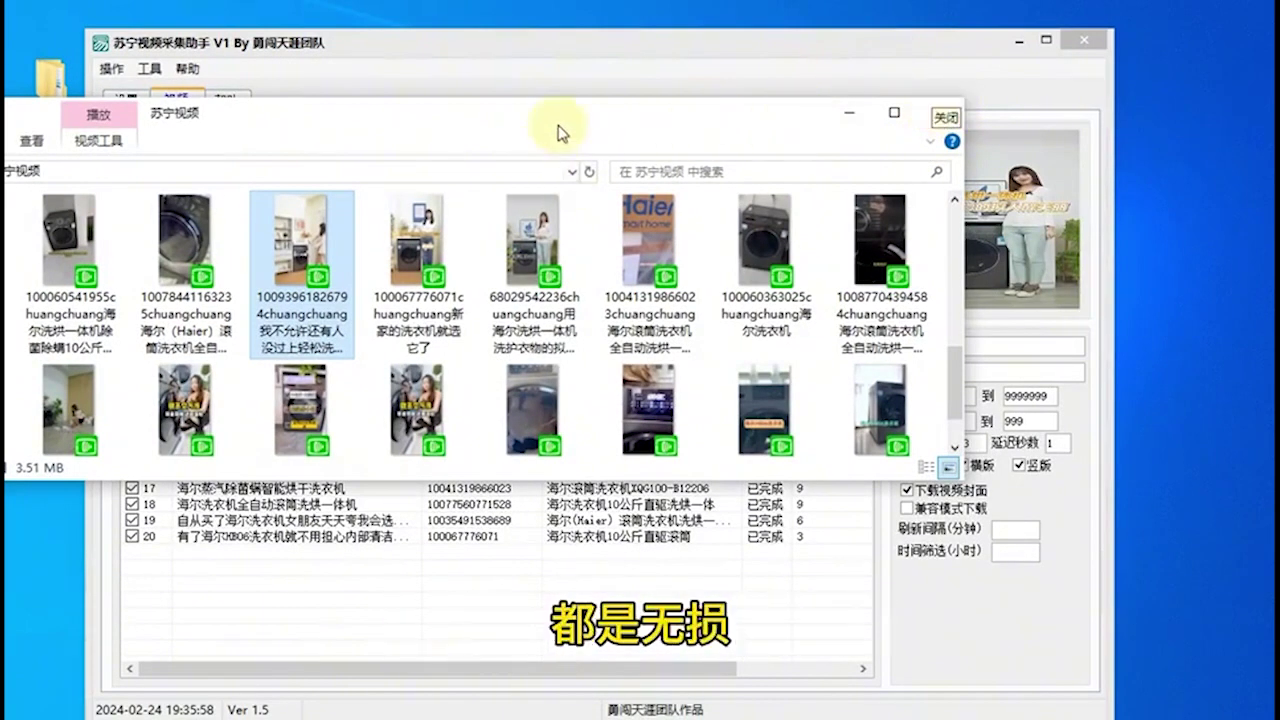
{"action": "left_click_drag", "start_coordinate": [560, 133], "coordinate": [661, 86]}
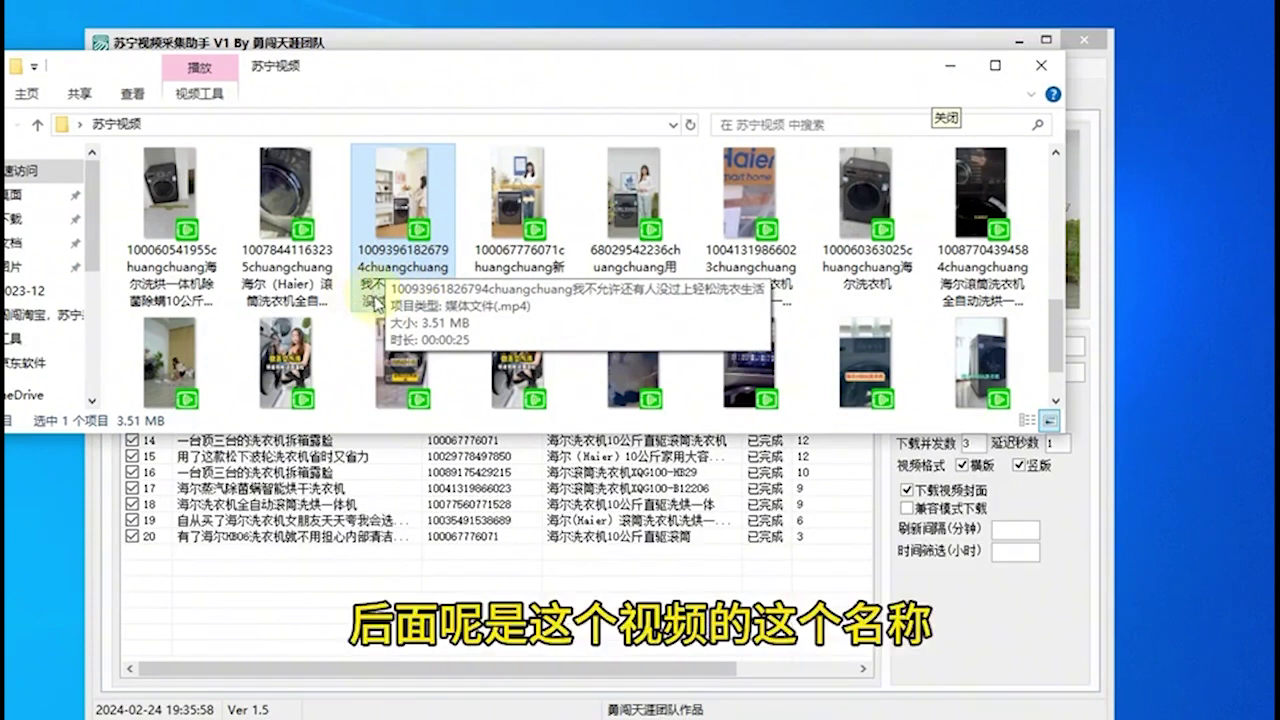
{"action": "left_click", "coordinate": [1040, 75]}
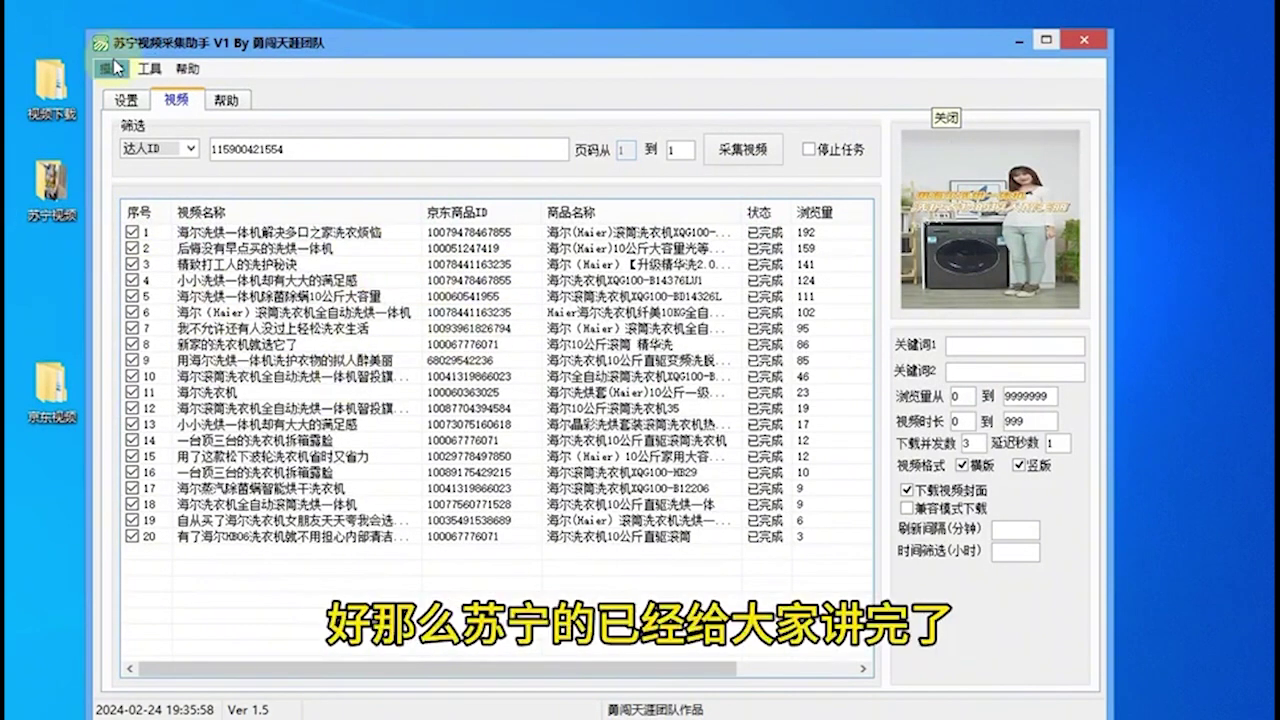
{"action": "left_click", "coordinate": [1084, 41]}
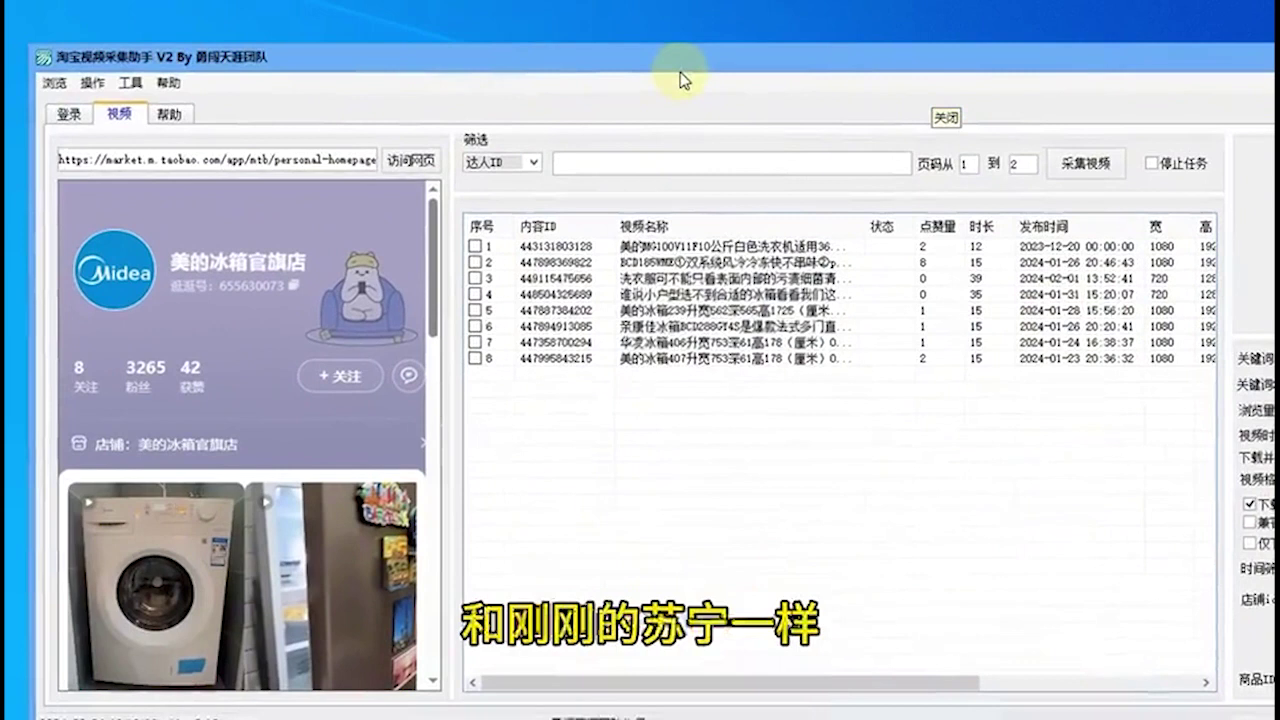
Switch to 淘宝视频采集助手 and load more of the 美的冰箱官旗店 creator's page to collect its videos into the list
{"action": "left_click", "coordinate": [131, 83]}
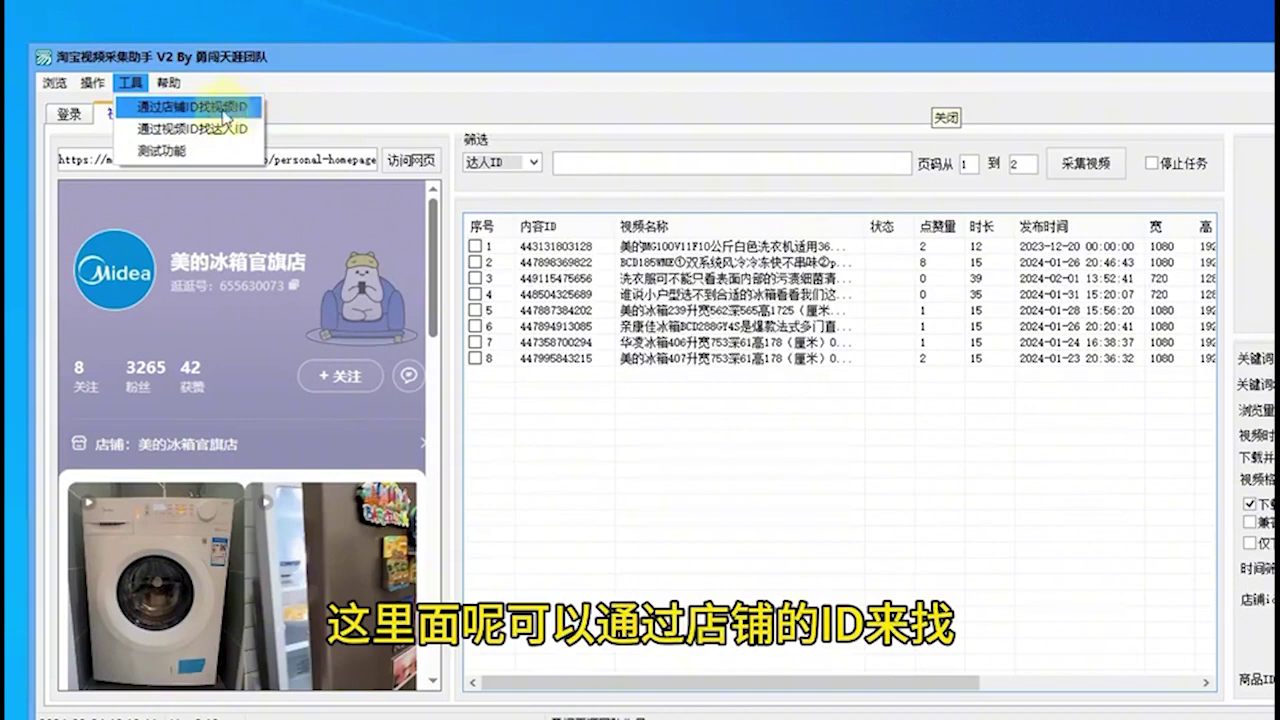
{"action": "left_click", "coordinate": [357, 64]}
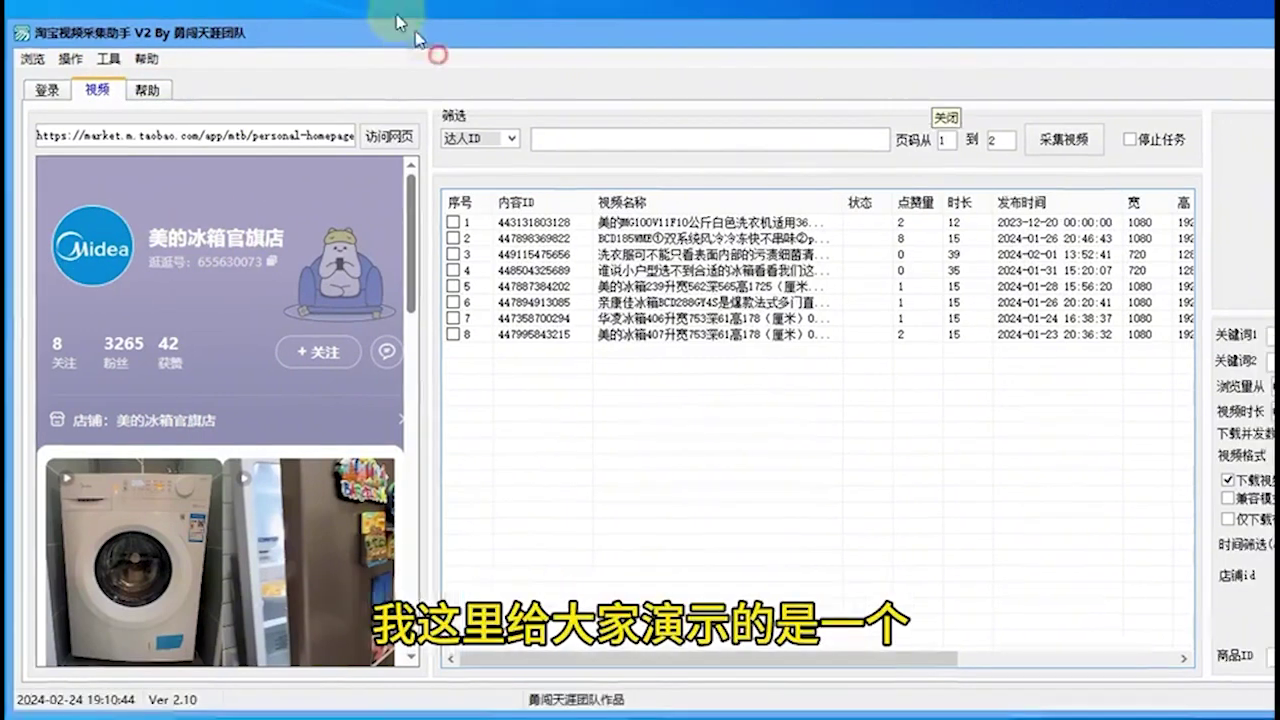
{"action": "left_click_drag", "start_coordinate": [410, 225], "coordinate": [407, 269]}
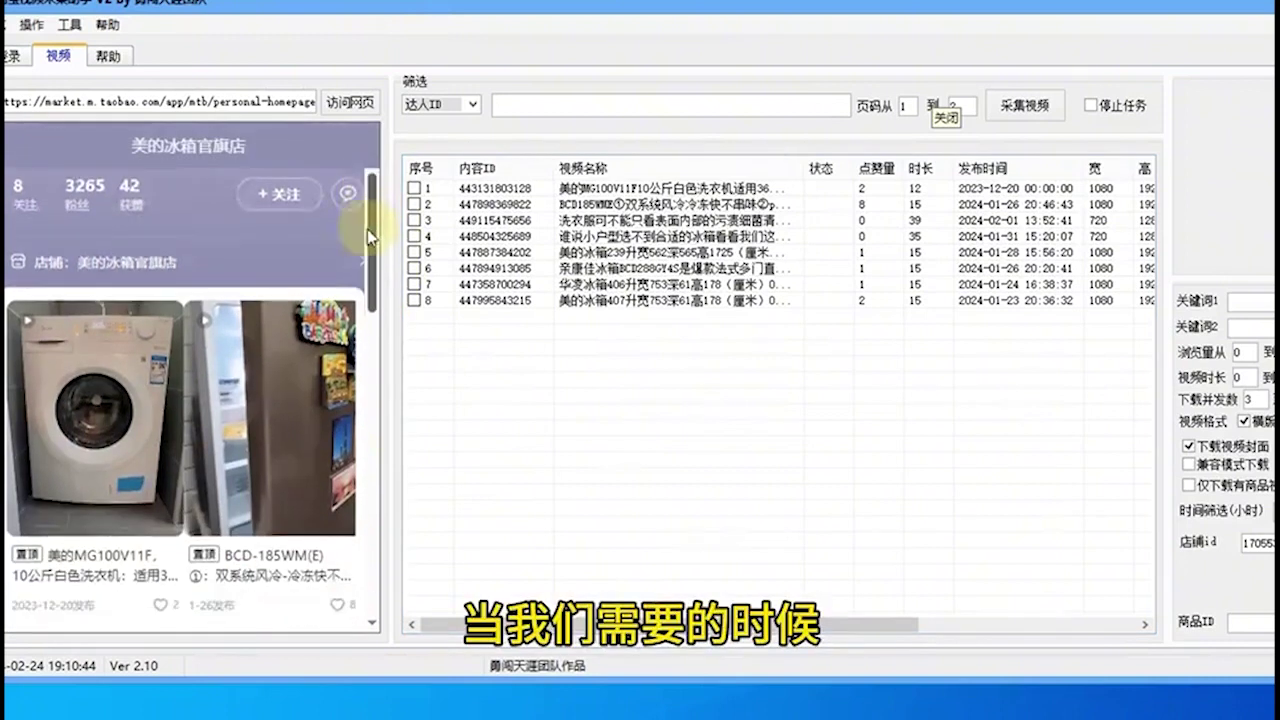
{"action": "scroll", "coordinate": [370, 237], "scroll_direction": "down", "scroll_amount": 10}
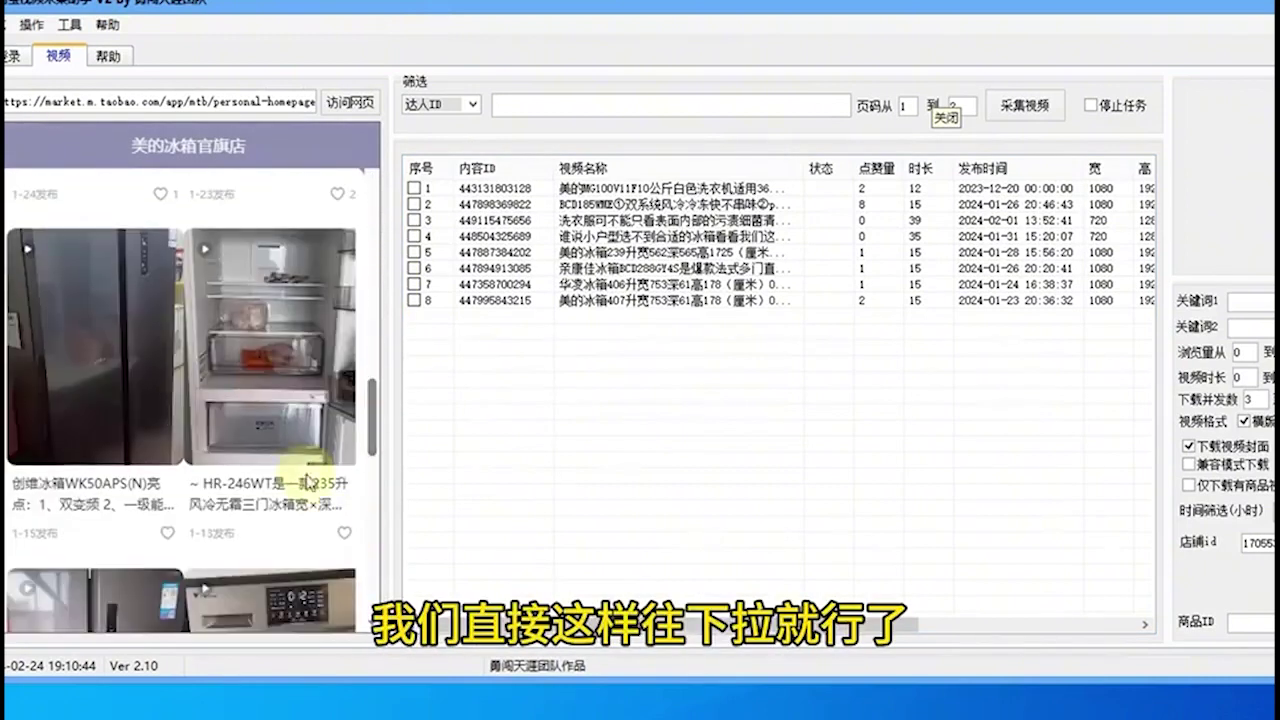
{"action": "scroll", "coordinate": [310, 482], "scroll_direction": "down", "scroll_amount": 3}
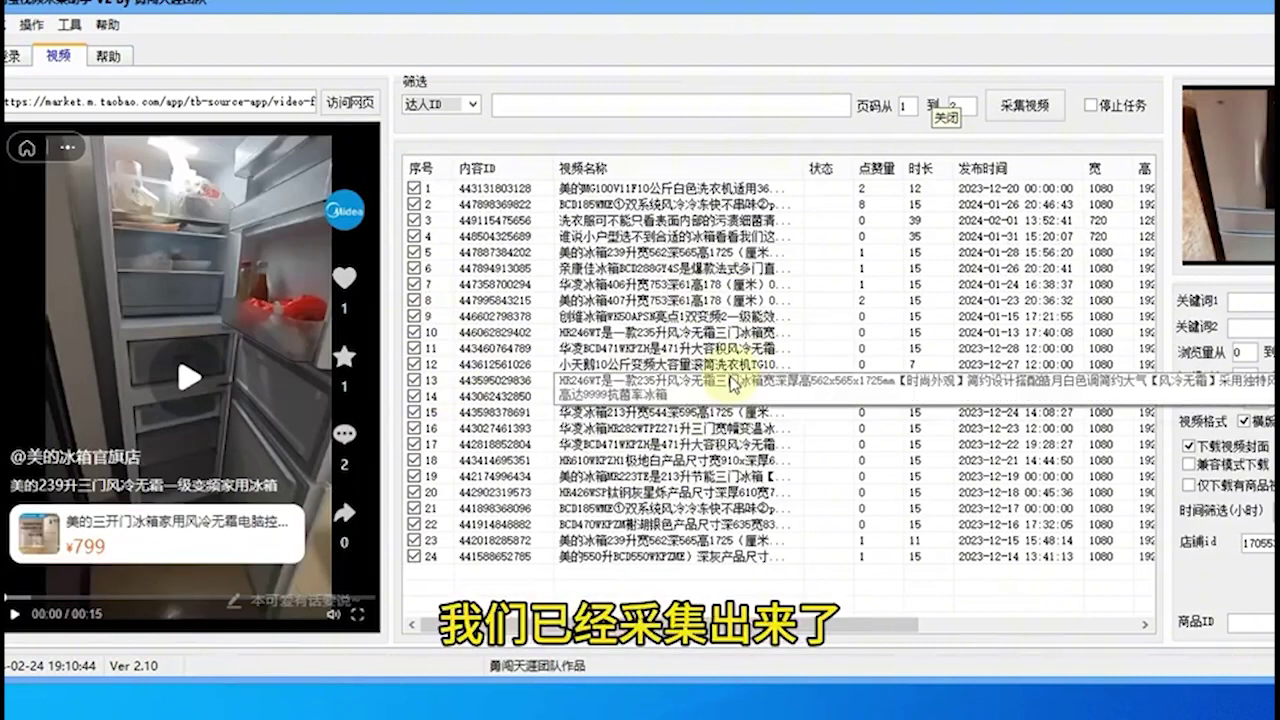
Fetch the products associated with the checked Taobao videos, stopping the task partway through the list
{"action": "right_click", "coordinate": [670, 259]}
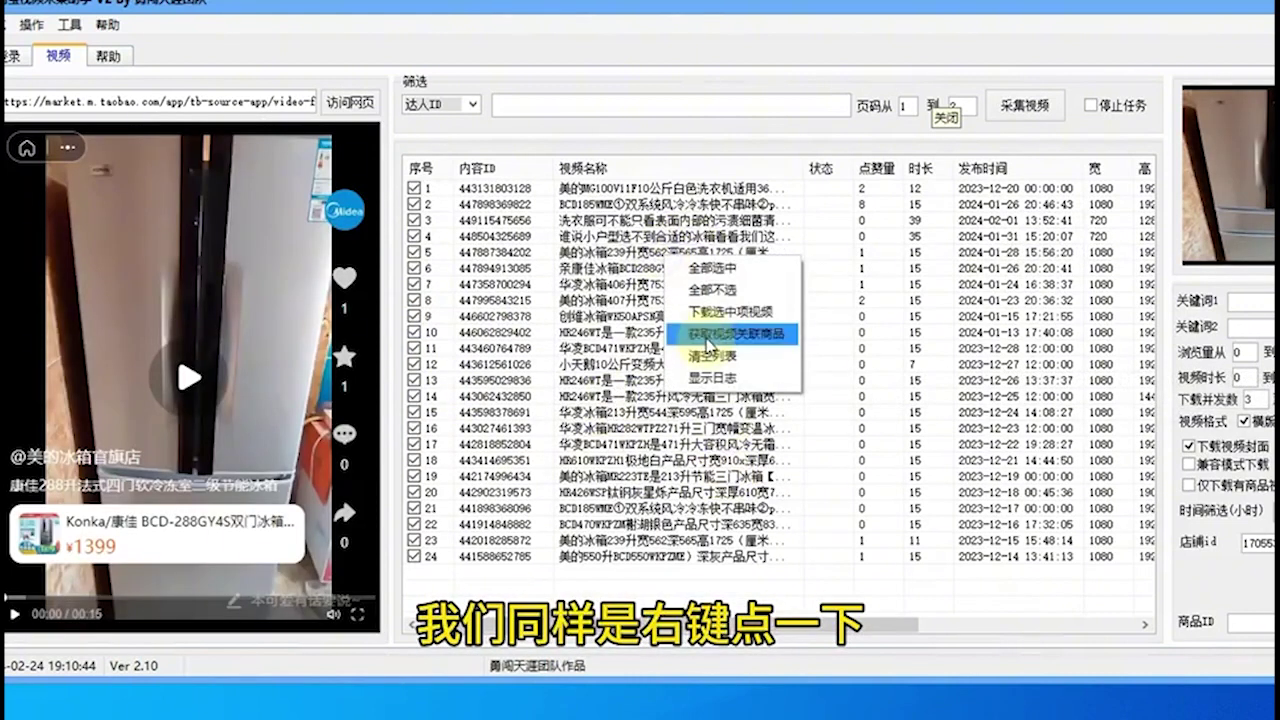
{"action": "left_click", "coordinate": [674, 42]}
{"action": "left_click_drag", "start_coordinate": [425, 624], "coordinate": [818, 600]}
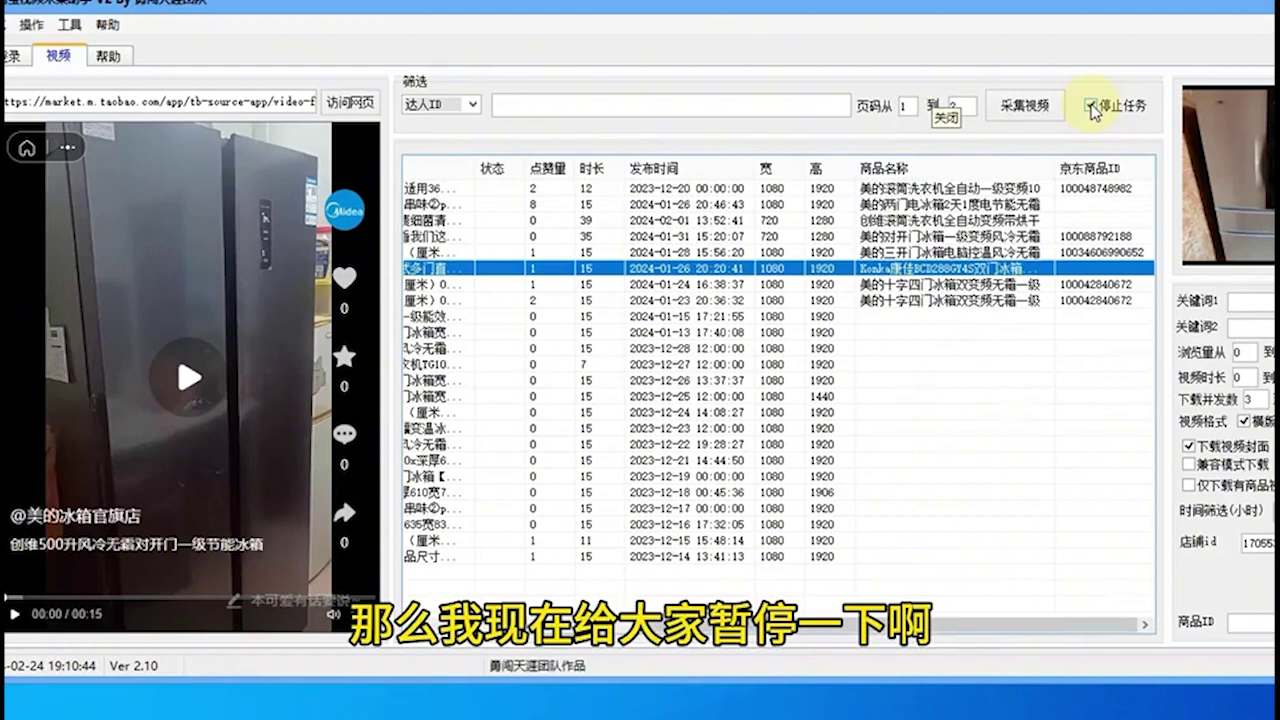
Download the checked Taobao videos and close 淘宝视频采集助手
{"action": "right_click", "coordinate": [906, 204]}
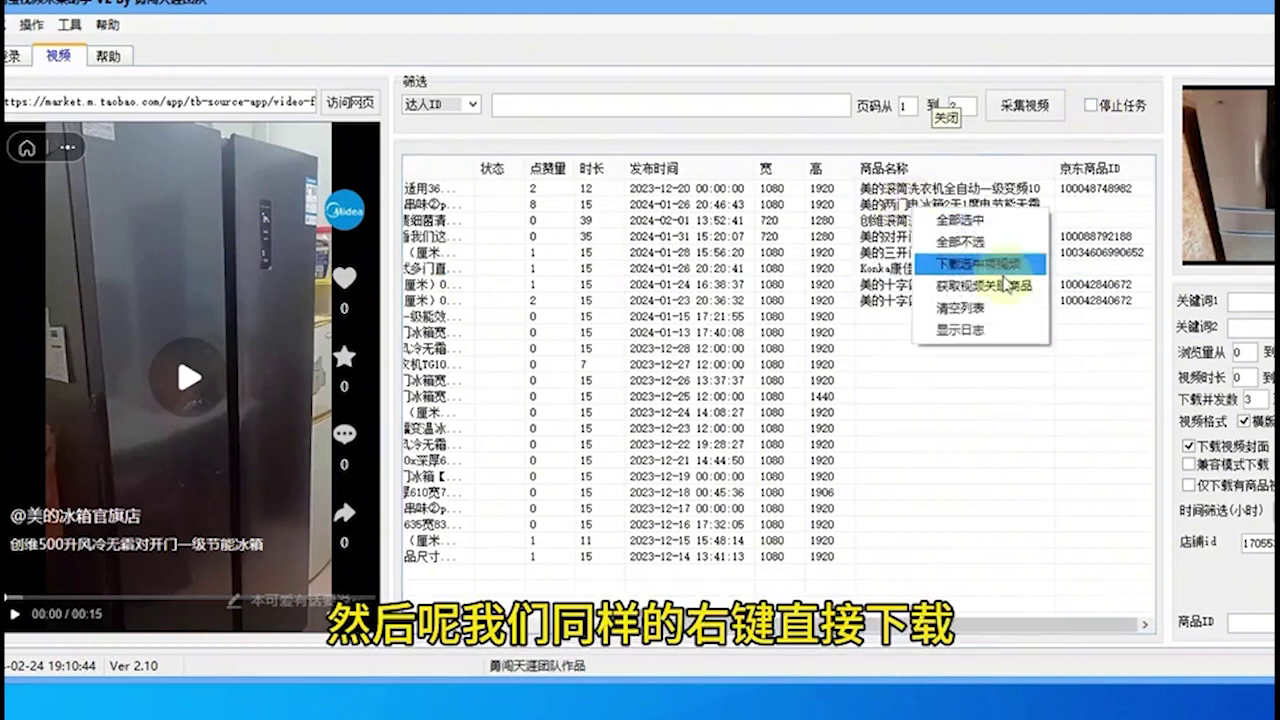
{"action": "left_click", "coordinate": [990, 258]}
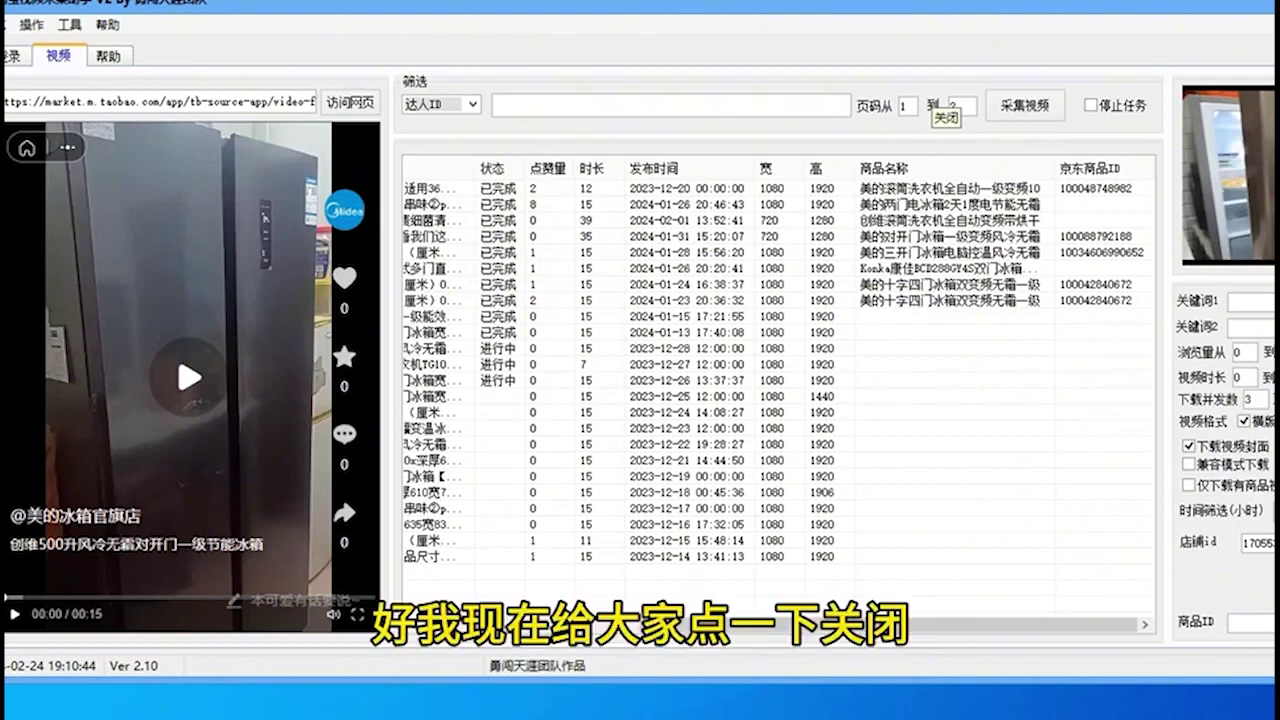
{"action": "left_click", "coordinate": [935, 97]}
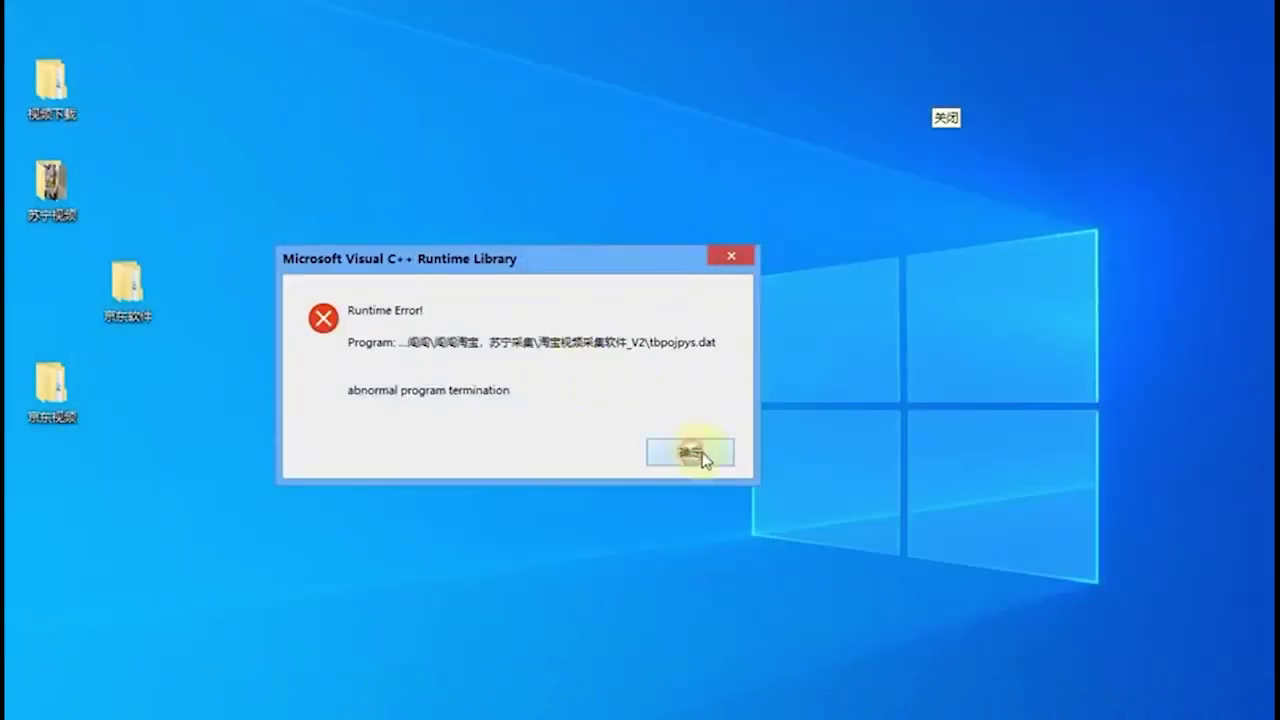
{"action": "left_click", "coordinate": [683, 452]}
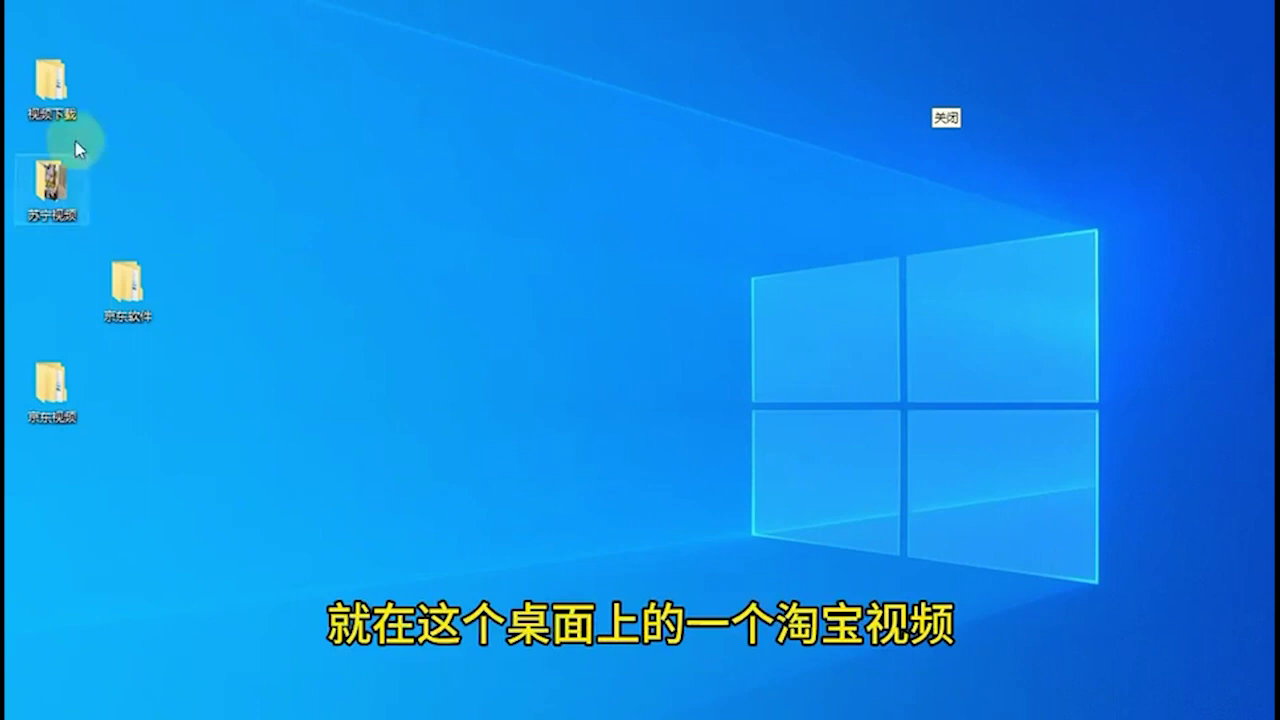
Look through the downloaded covers and videos in the 淘宝视频 folder, close it and place the folder beside 苏宁视频 on the desktop
{"action": "left_click_drag", "start_coordinate": [145, 525], "coordinate": [285, 190]}
{"action": "double_click", "coordinate": [288, 192]}
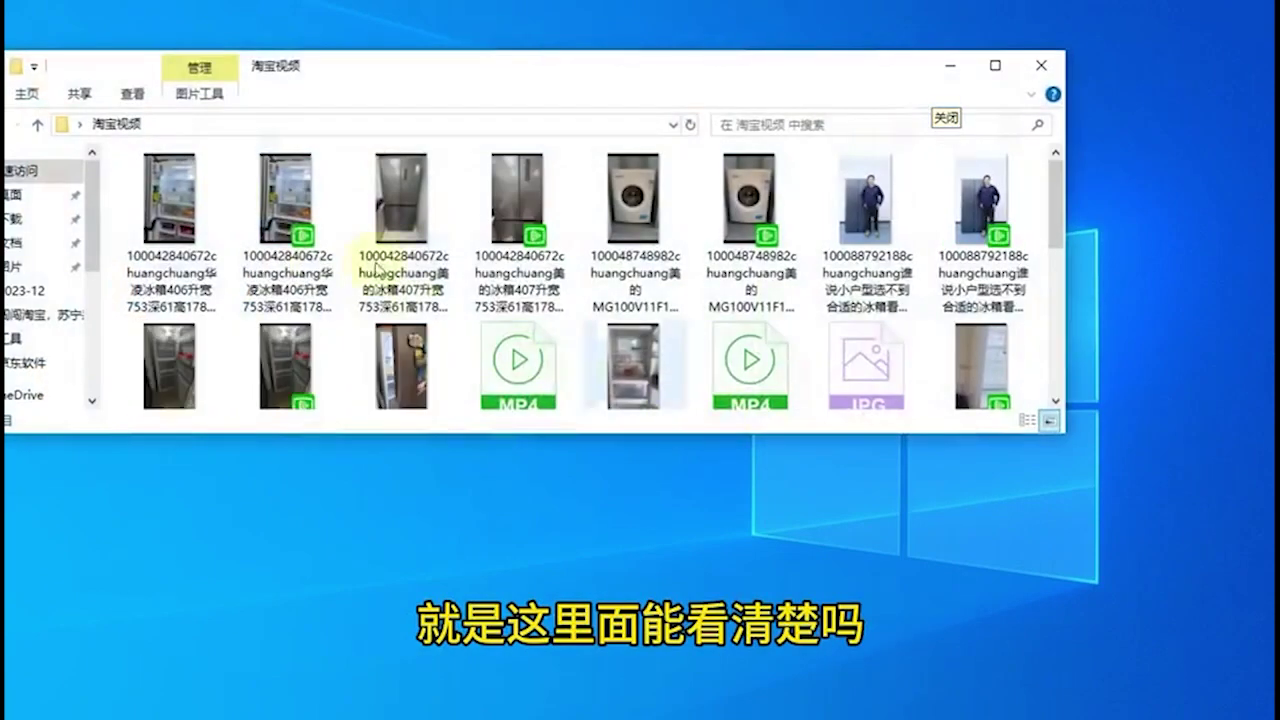
{"action": "scroll", "coordinate": [500, 245], "scroll_direction": "down", "scroll_amount": 3}
{"action": "scroll", "coordinate": [611, 285], "scroll_direction": "down", "scroll_amount": 2}
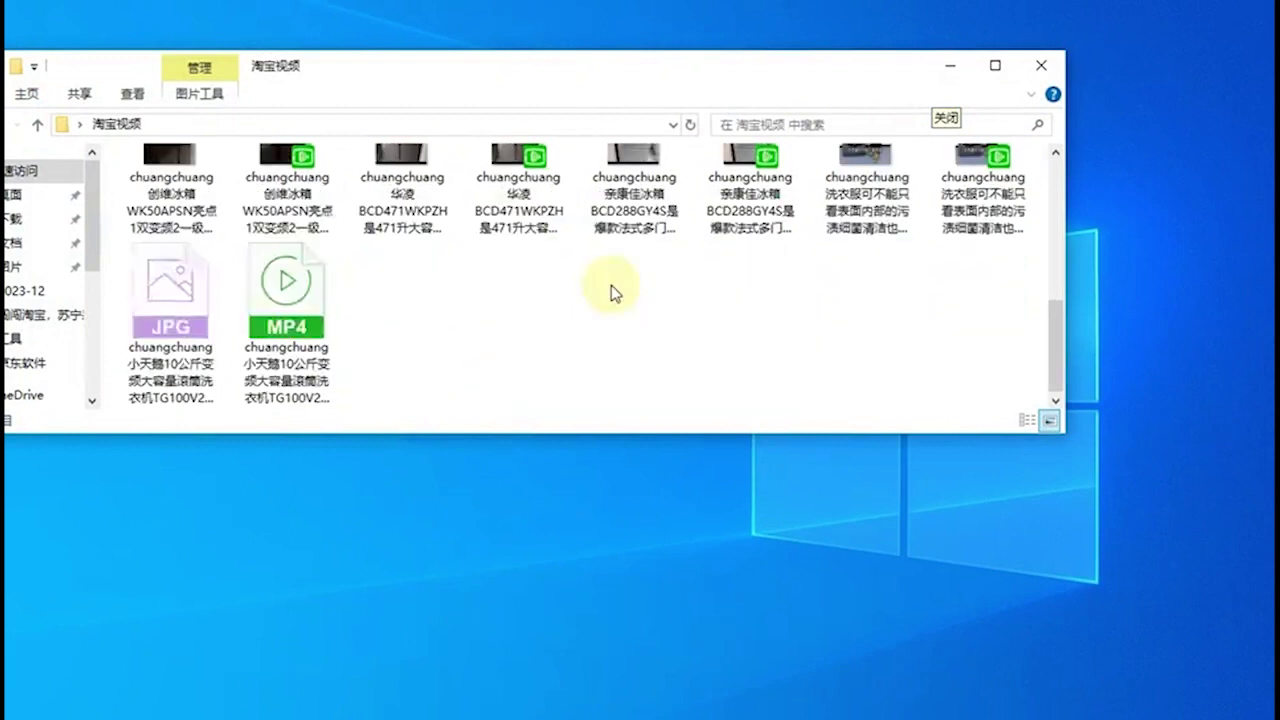
{"action": "scroll", "coordinate": [351, 266], "scroll_direction": "up", "scroll_amount": 3}
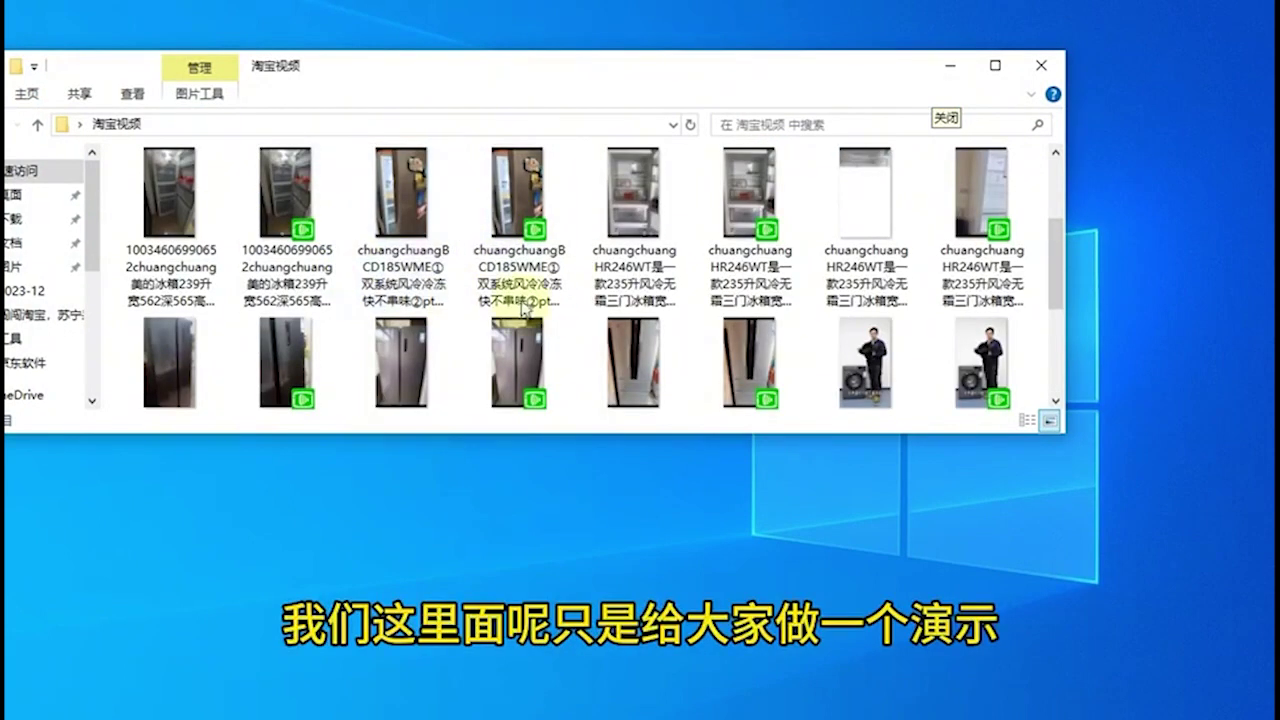
{"action": "scroll", "coordinate": [620, 245], "scroll_direction": "up", "scroll_amount": 1}
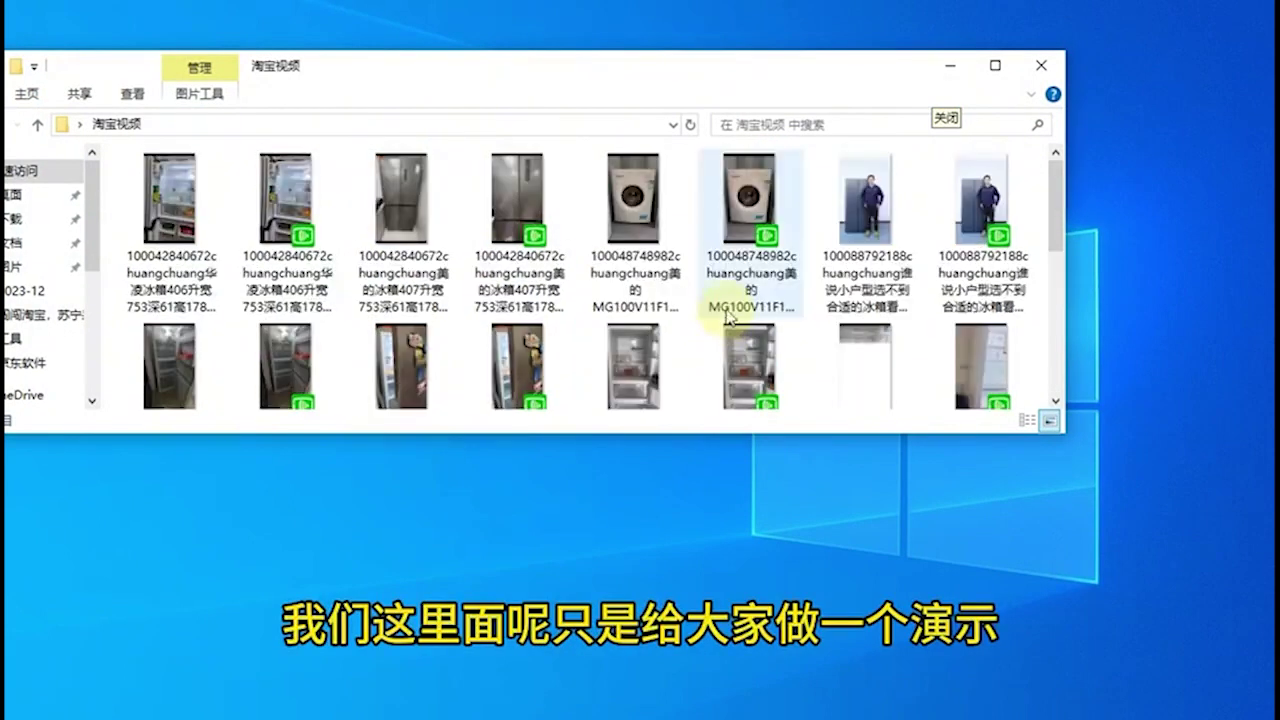
{"action": "left_click", "coordinate": [1041, 65]}
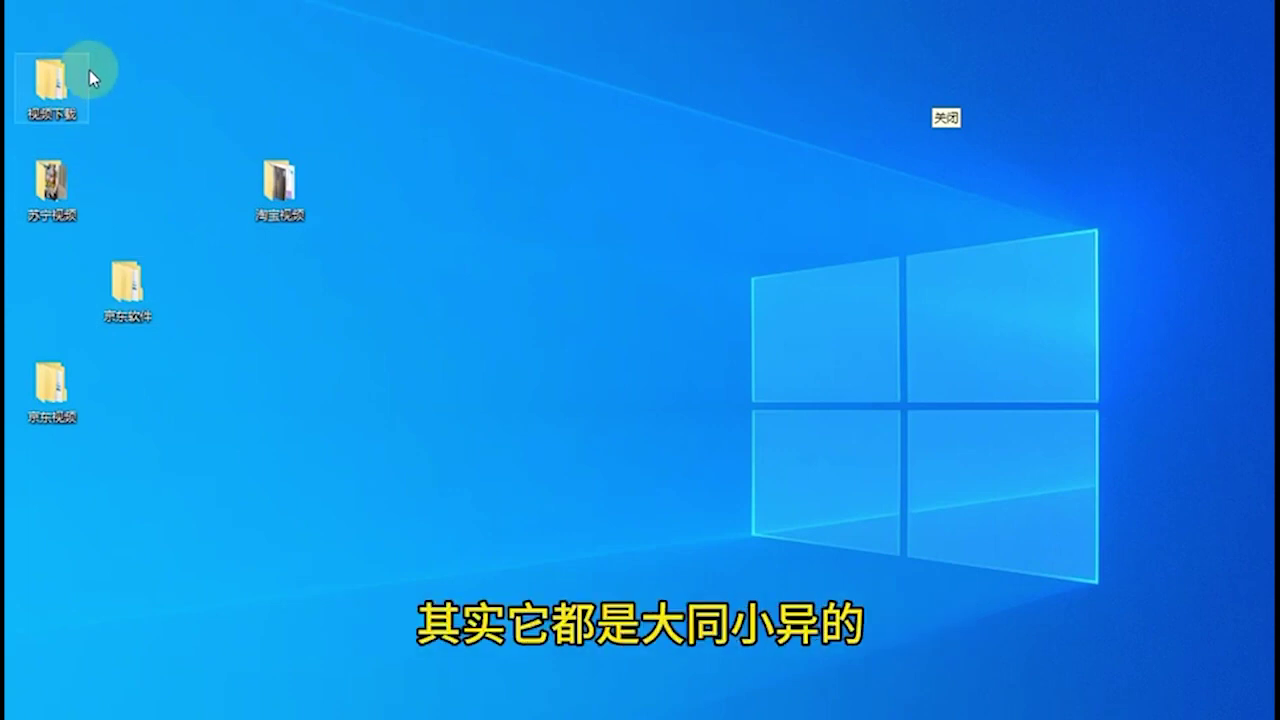
{"action": "left_click_drag", "start_coordinate": [258, 183], "coordinate": [110, 146]}
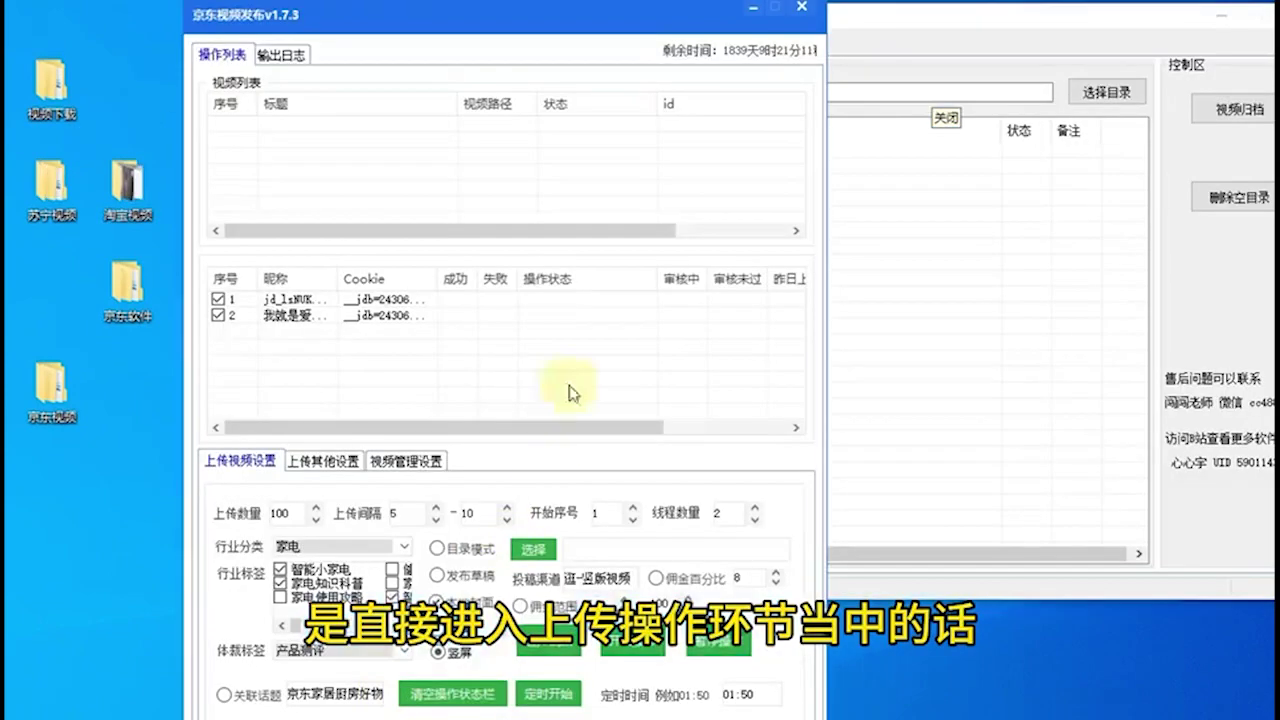
{"action": "left_click_drag", "start_coordinate": [430, 15], "coordinate": [478, 18]}
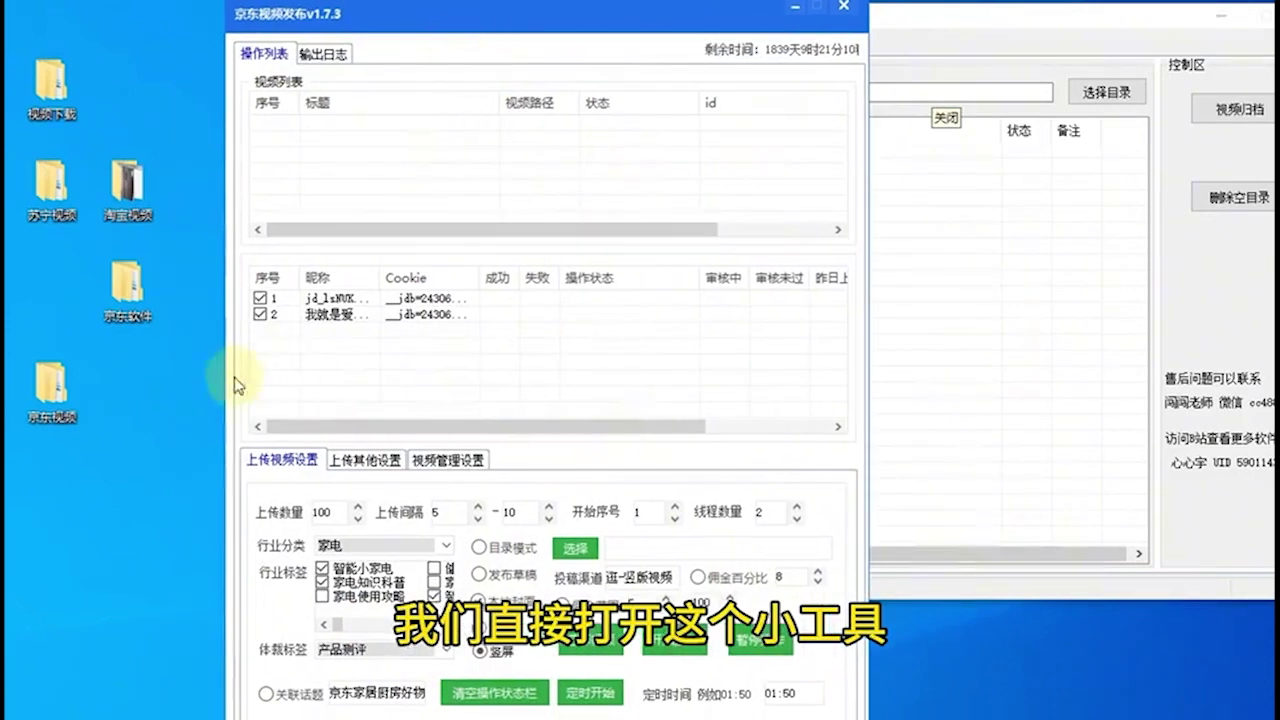
{"action": "right_click", "coordinate": [370, 343]}
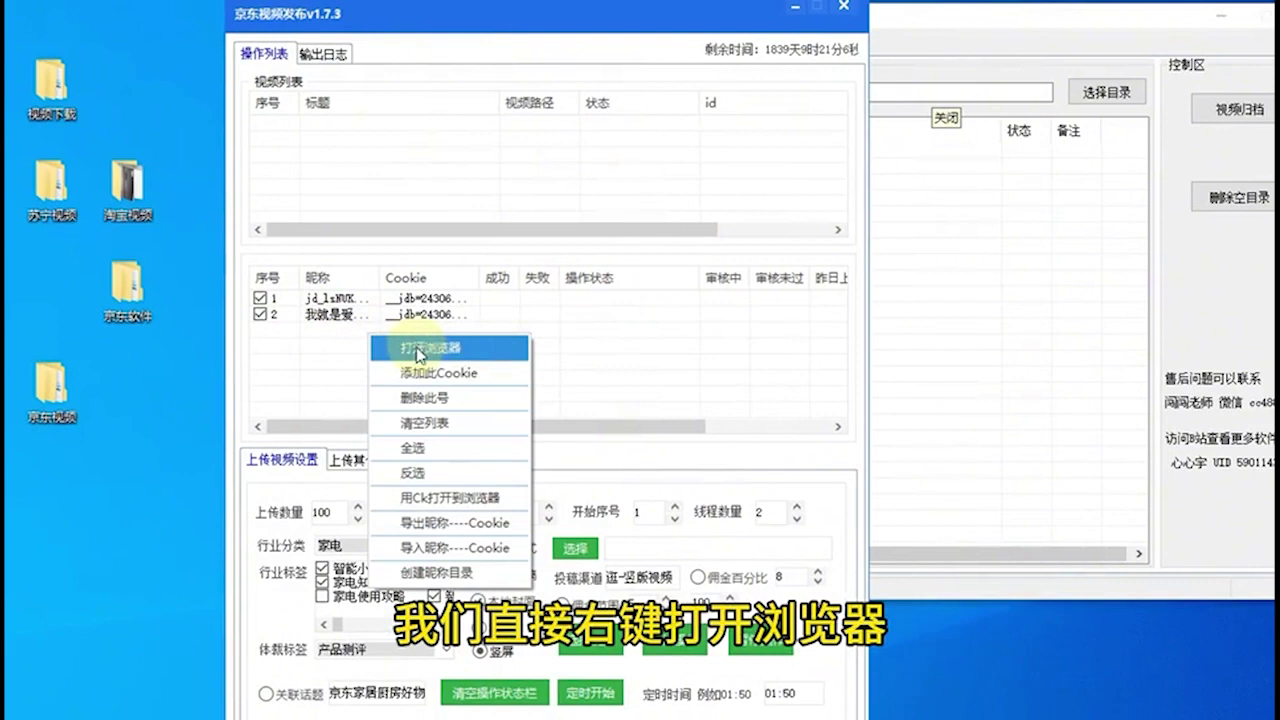
{"action": "left_click", "coordinate": [280, 341]}
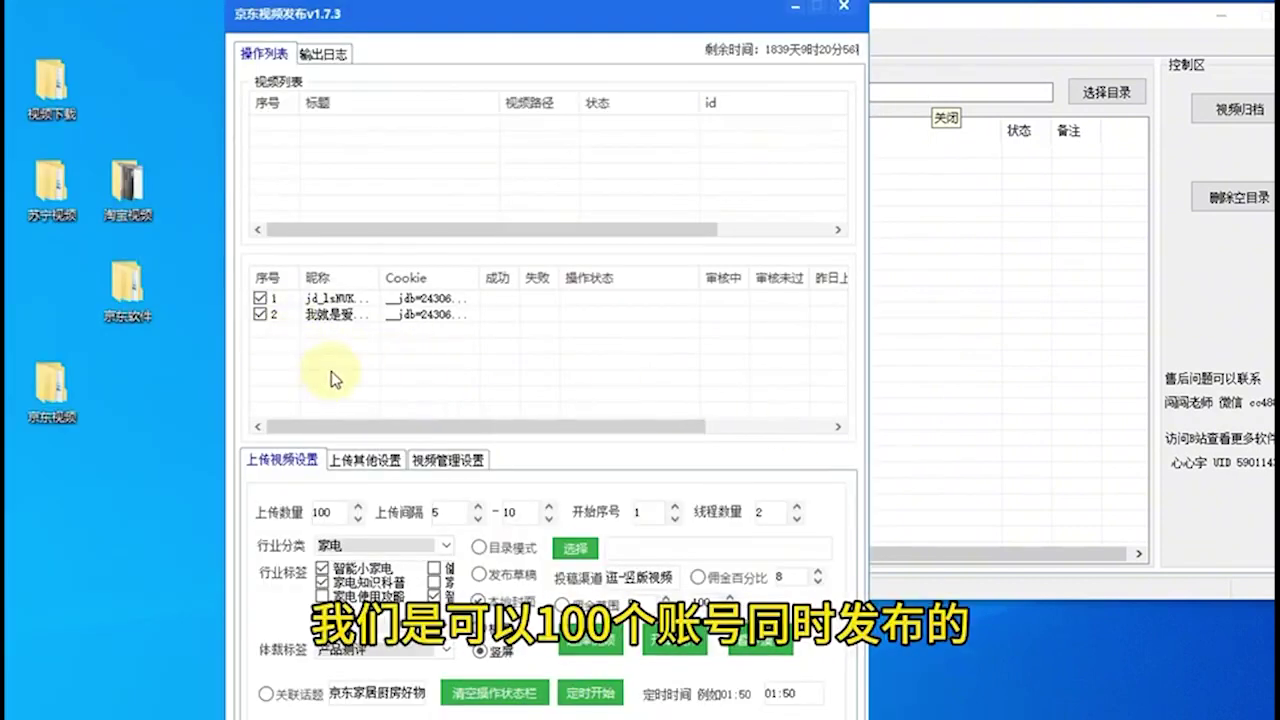
Load the videos from the 苏宁视频 folder into the video list of 京东视频发布
{"action": "left_click", "coordinate": [587, 655]}
{"action": "scroll", "coordinate": [449, 323], "scroll_direction": "down", "scroll_amount": 2}
{"action": "scroll", "coordinate": [438, 400], "scroll_direction": "down", "scroll_amount": 1}
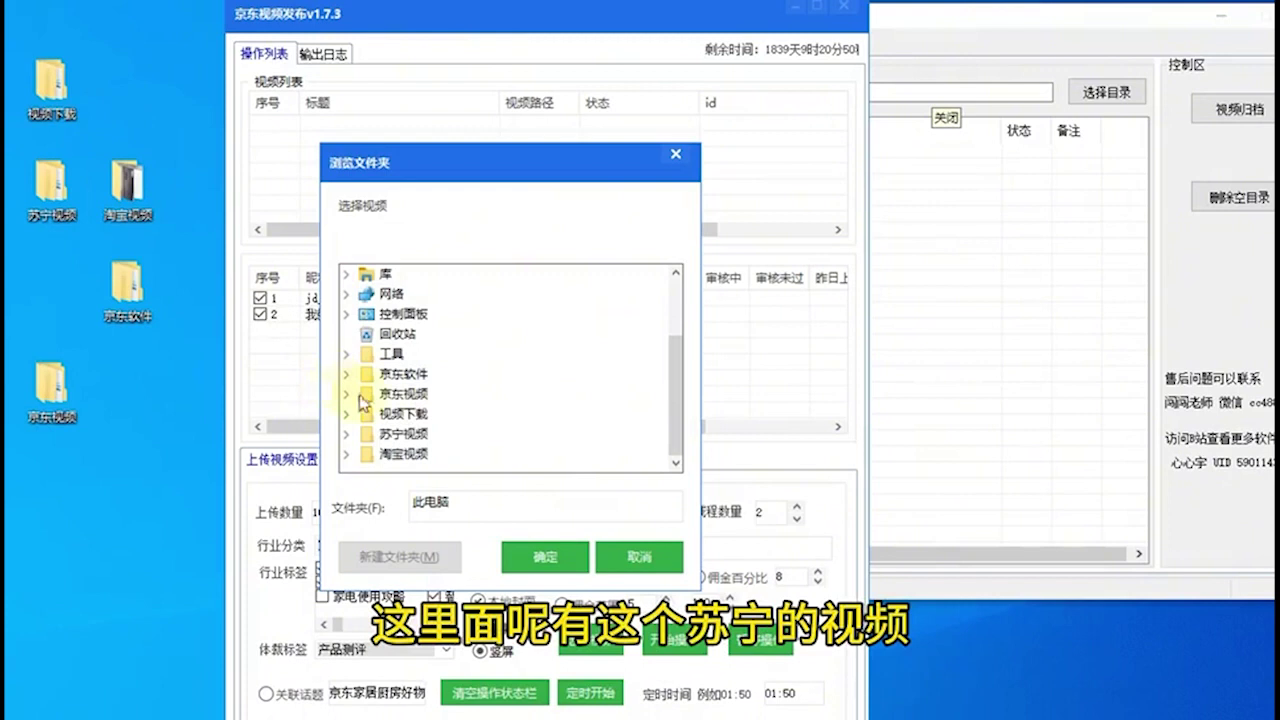
{"action": "left_click", "coordinate": [428, 436]}
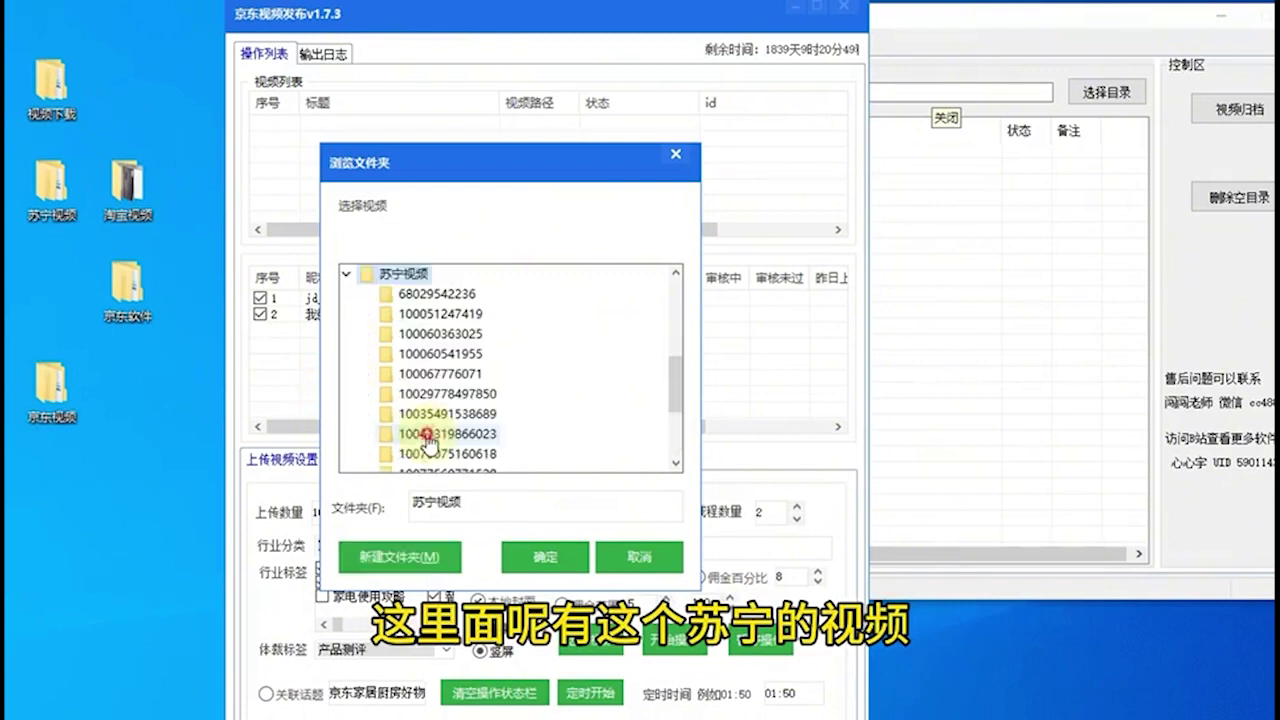
{"action": "left_click", "coordinate": [556, 557]}
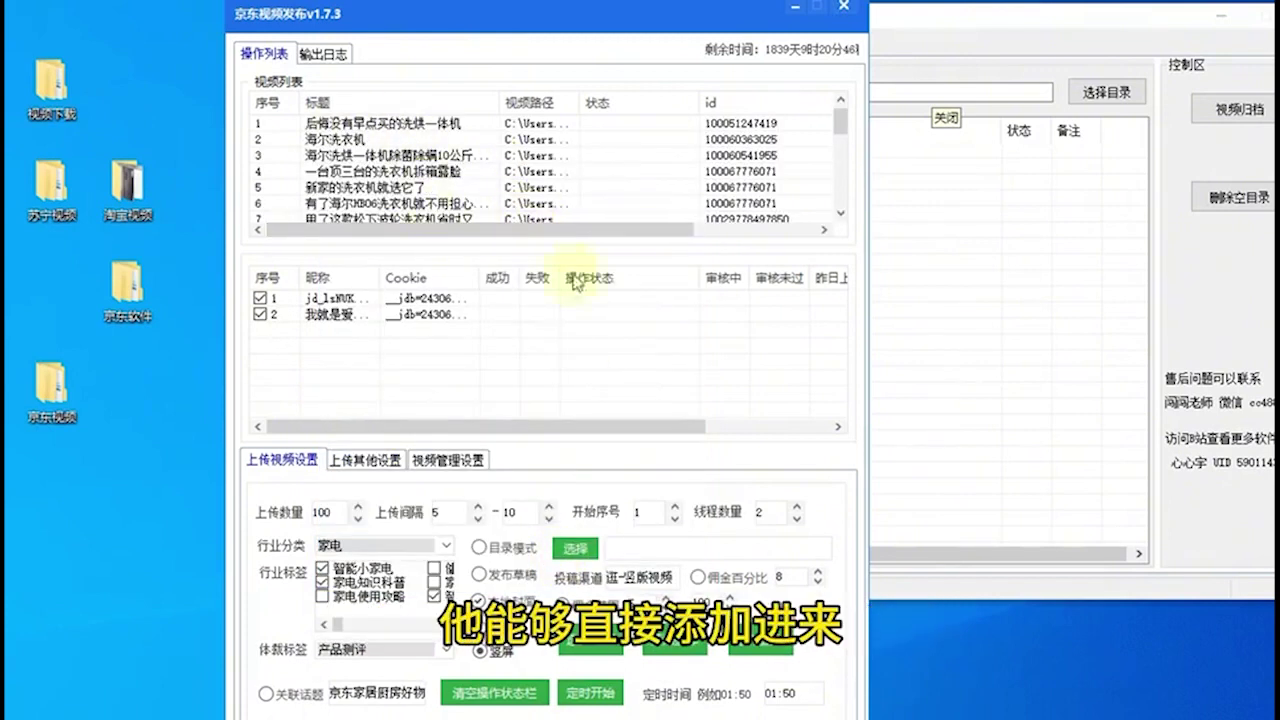
Replace the listed videos with those from the 竖版 subfolder of 视频下载
{"action": "left_click", "coordinate": [575, 548]}
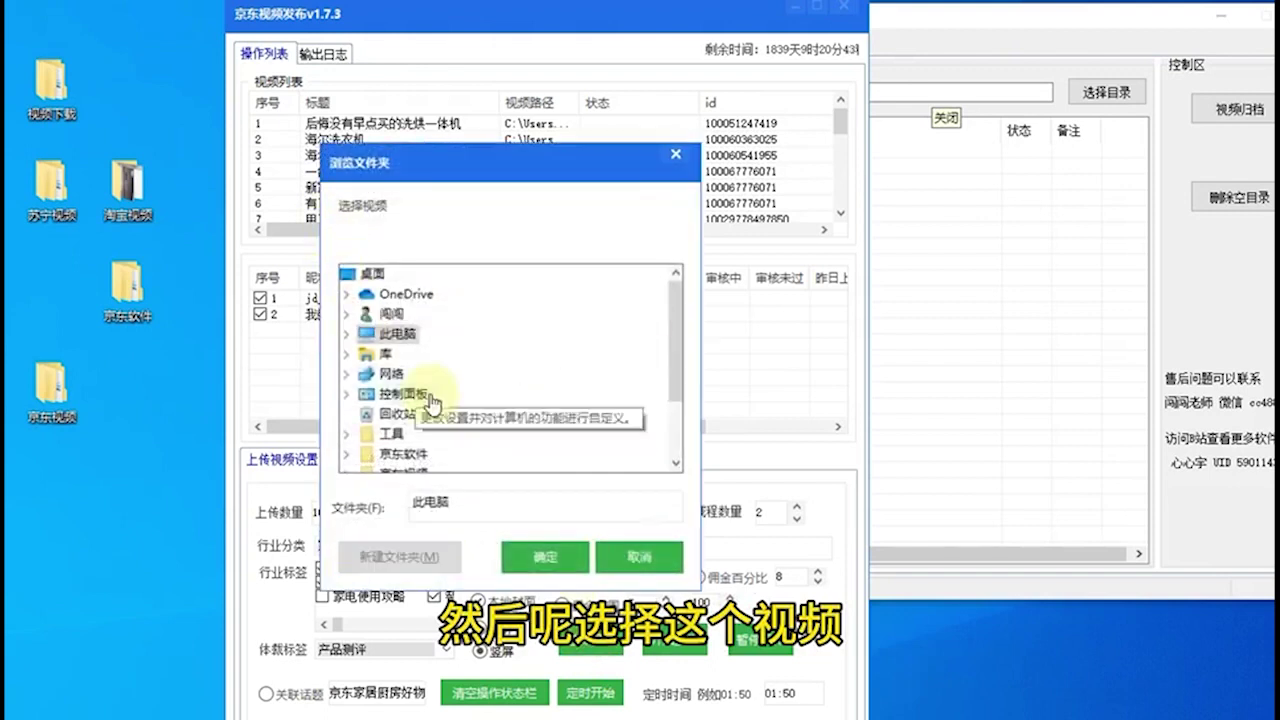
{"action": "left_click", "coordinate": [405, 453]}
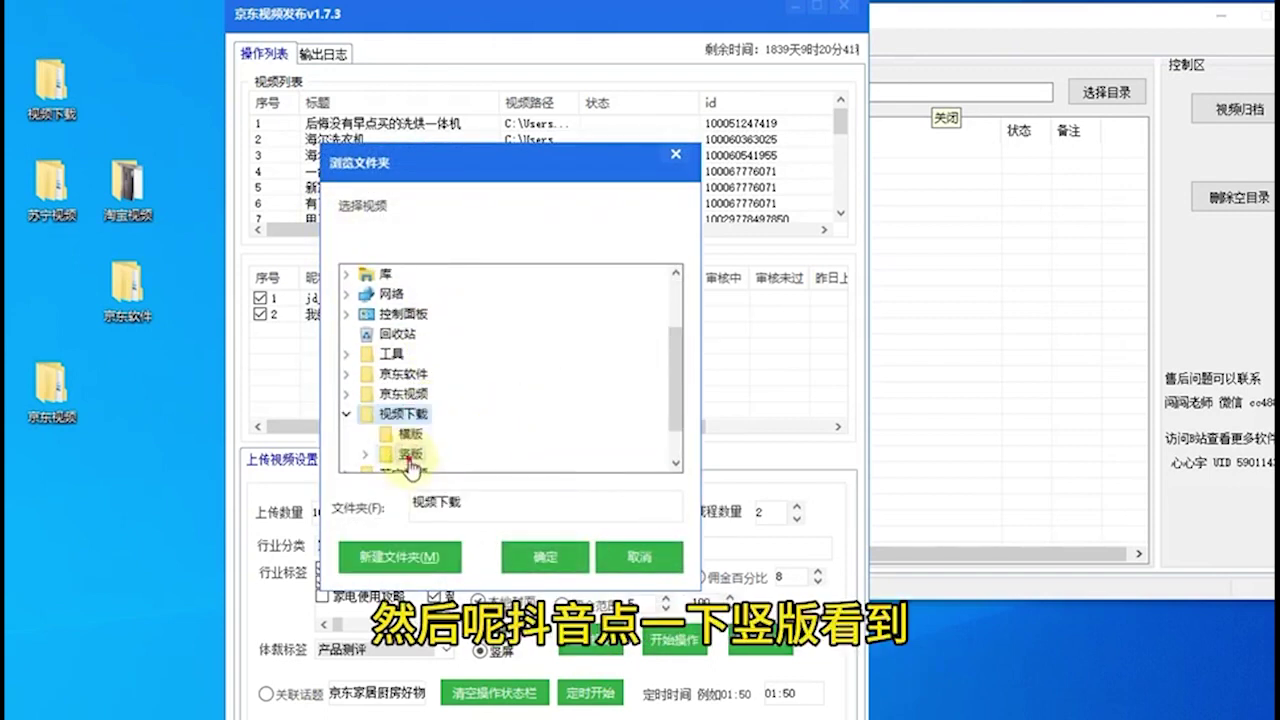
{"action": "left_click", "coordinate": [410, 455]}
{"action": "left_click", "coordinate": [545, 556]}
{"action": "left_click", "coordinate": [502, 420]}
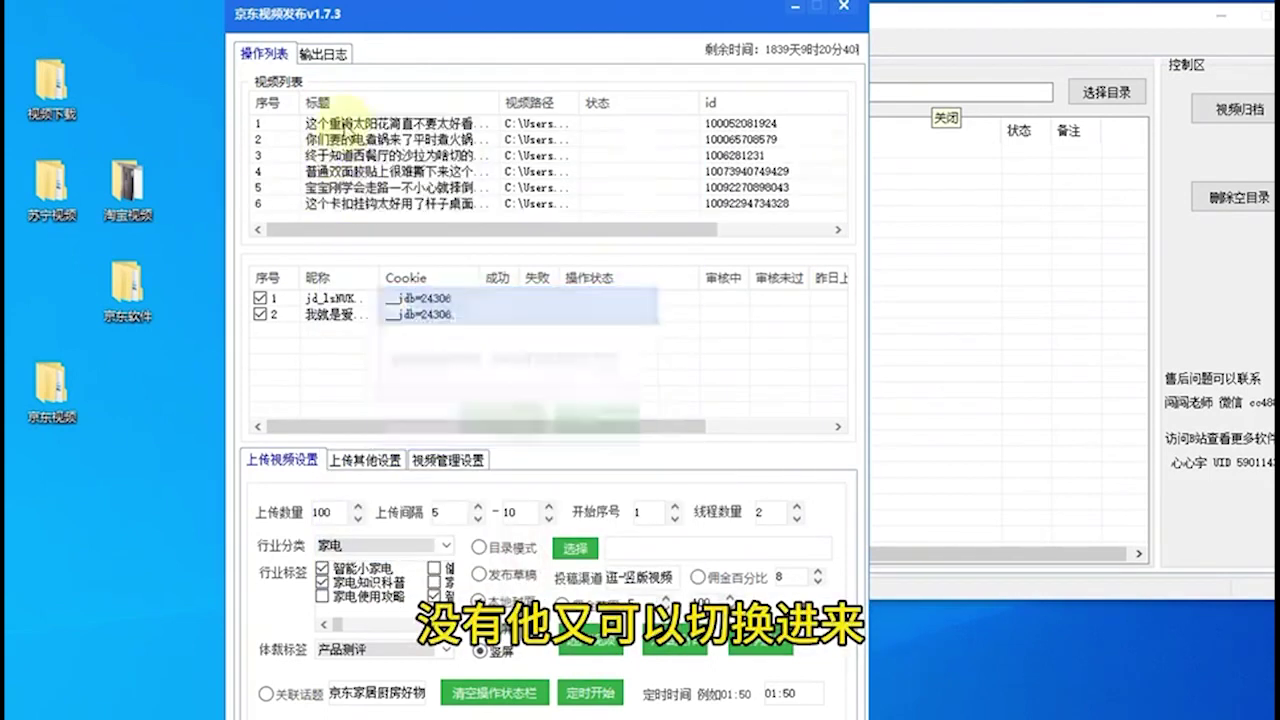
{"action": "left_click", "coordinate": [592, 652]}
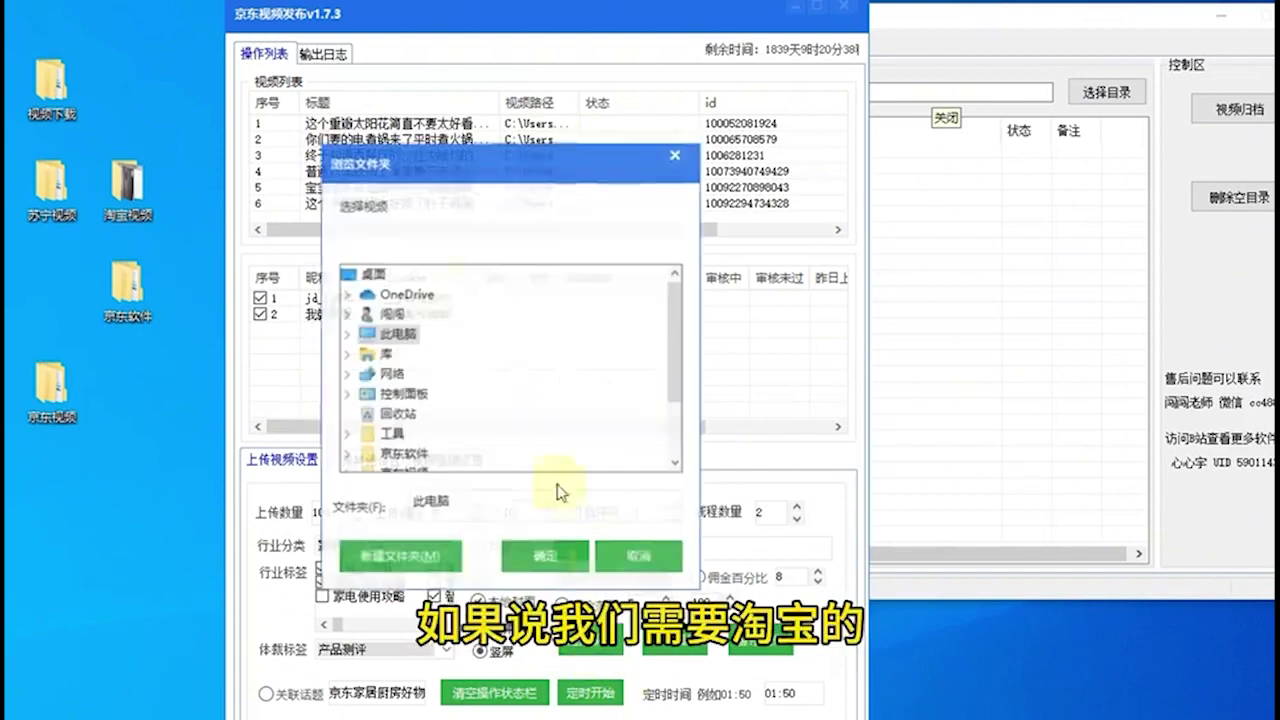
{"action": "scroll", "coordinate": [420, 456], "scroll_direction": "down", "scroll_amount": 1}
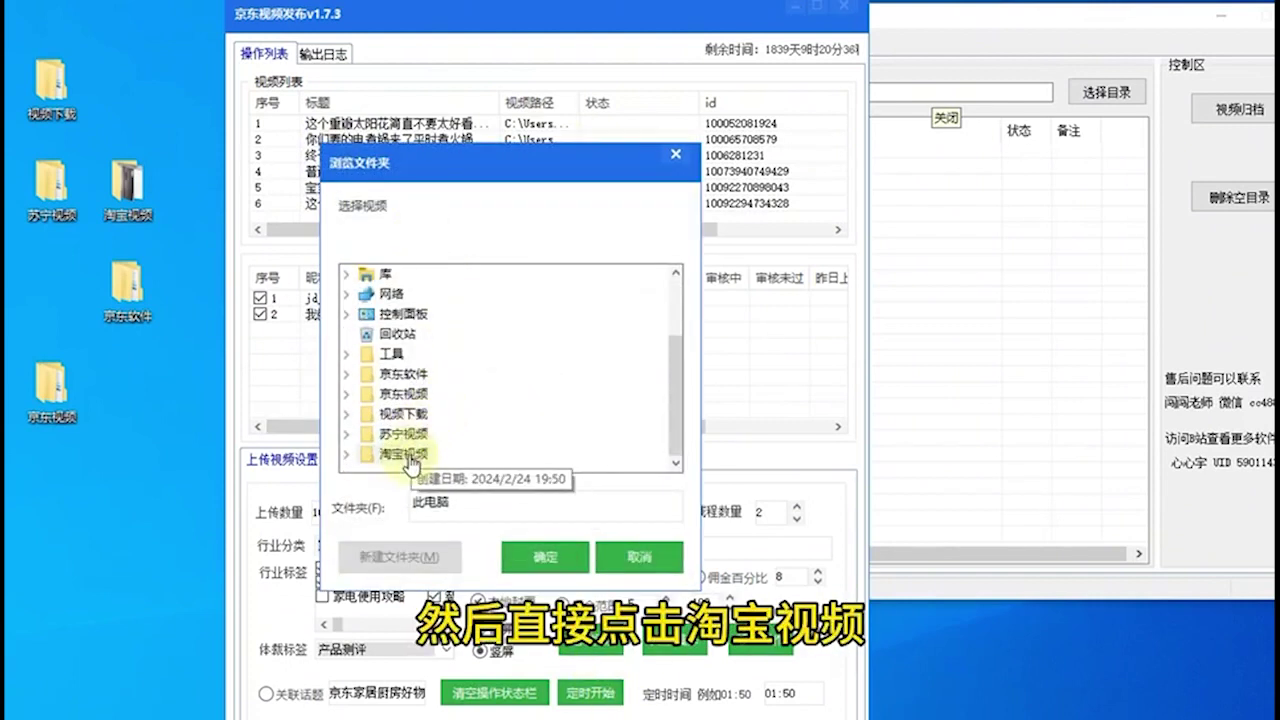
{"action": "left_click", "coordinate": [420, 454]}
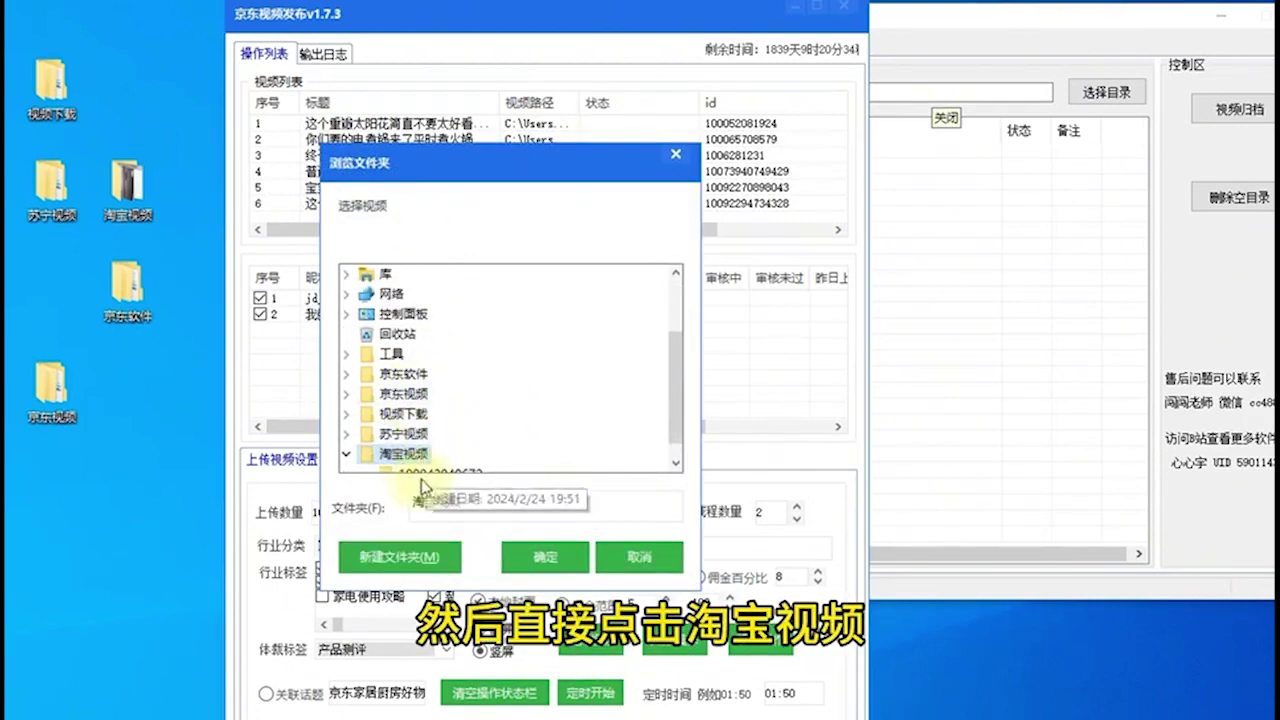
{"action": "left_click", "coordinate": [560, 557]}
{"action": "left_click", "coordinate": [503, 423]}
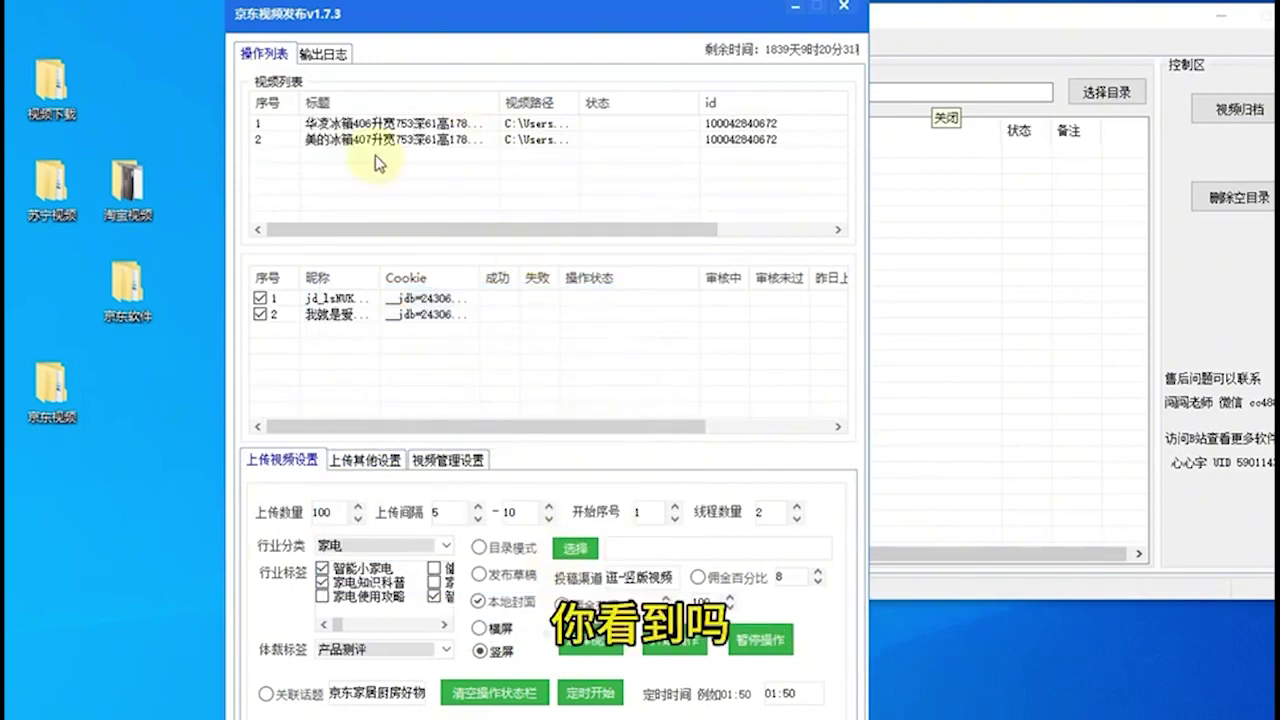
Load the videos from the 竖版 subfolder of 视频下载 and start uploading them with the two checked accounts
{"action": "left_click", "coordinate": [595, 648]}
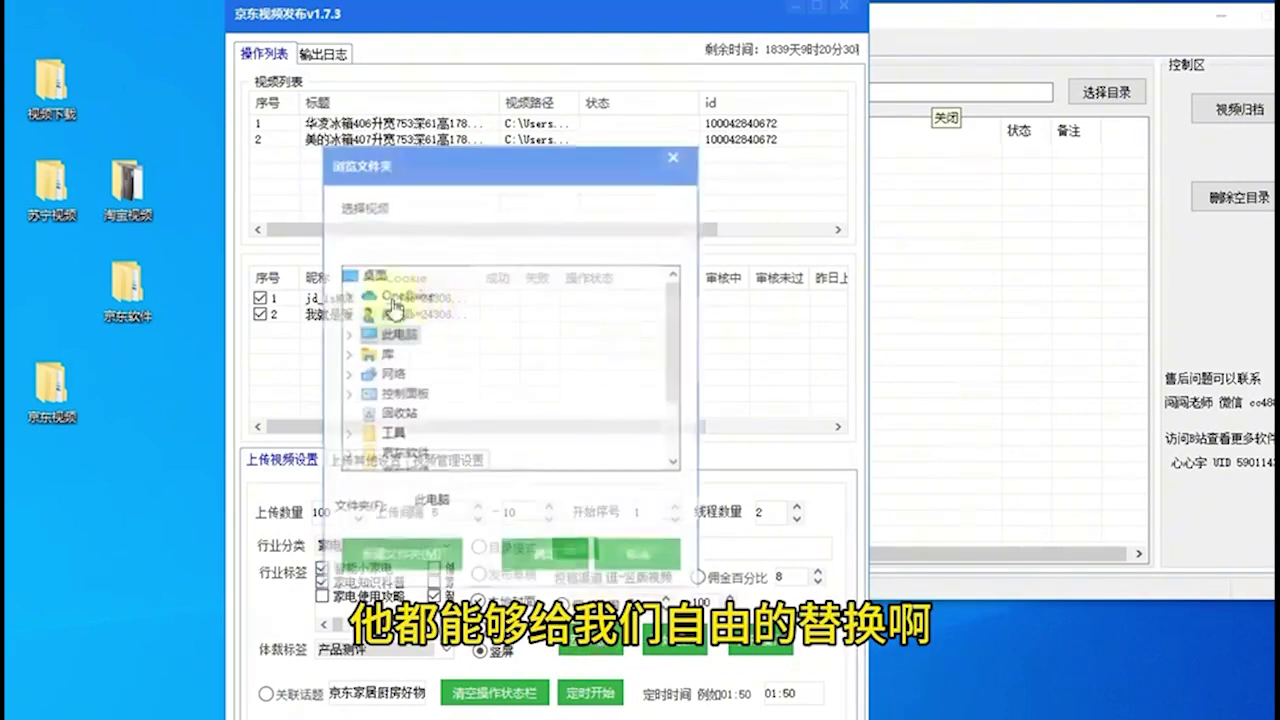
{"action": "scroll", "coordinate": [457, 400], "scroll_direction": "down", "scroll_amount": 2}
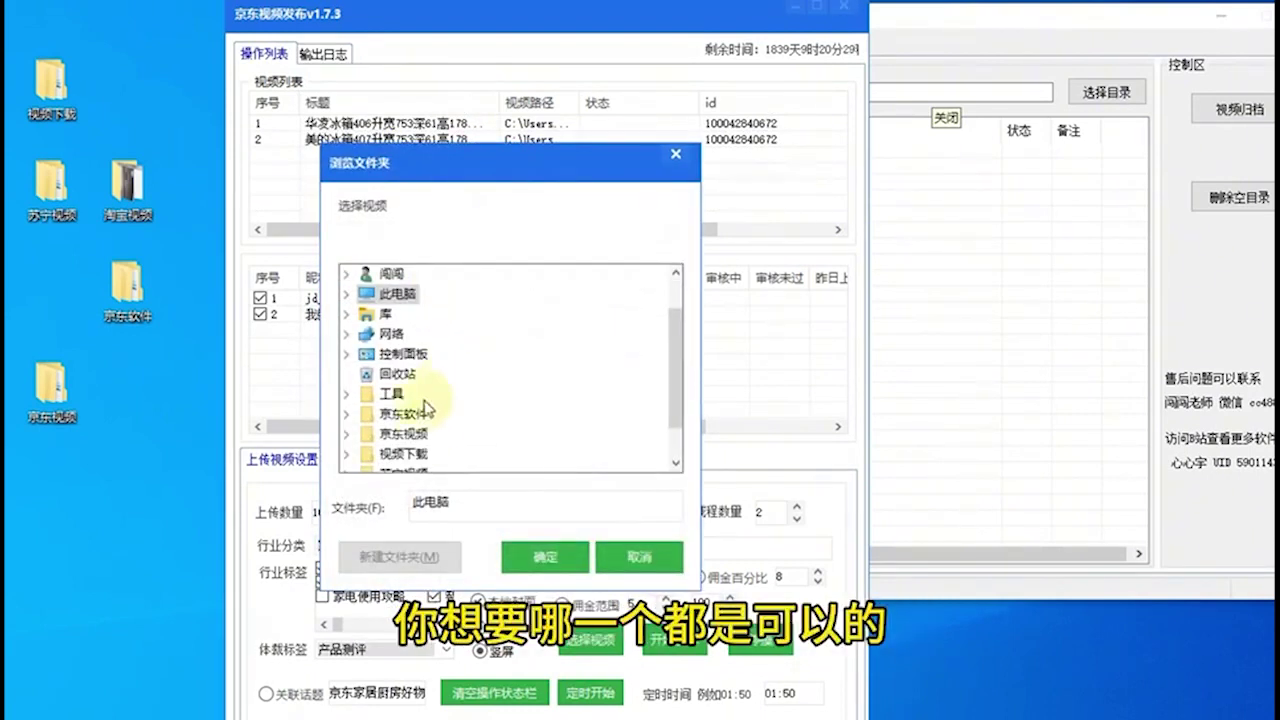
{"action": "double_click", "coordinate": [400, 453]}
{"action": "double_click", "coordinate": [398, 455]}
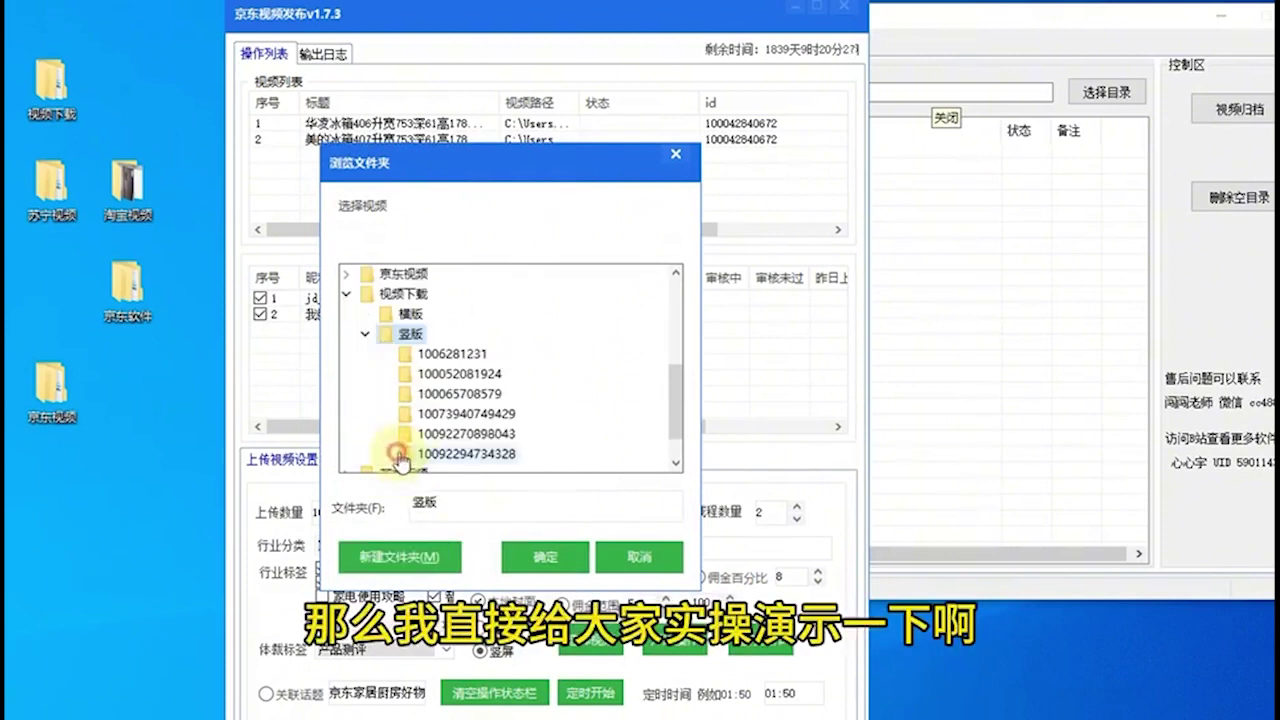
{"action": "left_click", "coordinate": [560, 558]}
{"action": "left_click", "coordinate": [503, 422]}
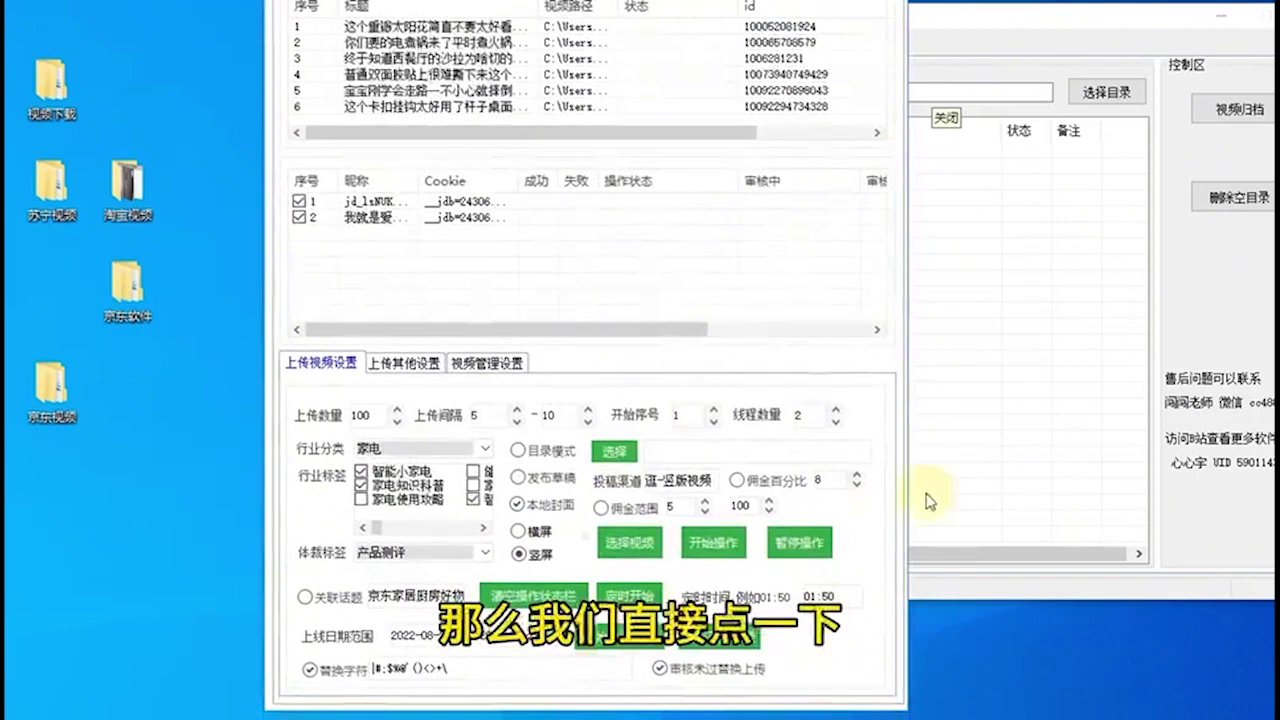
{"action": "left_click", "coordinate": [714, 543]}
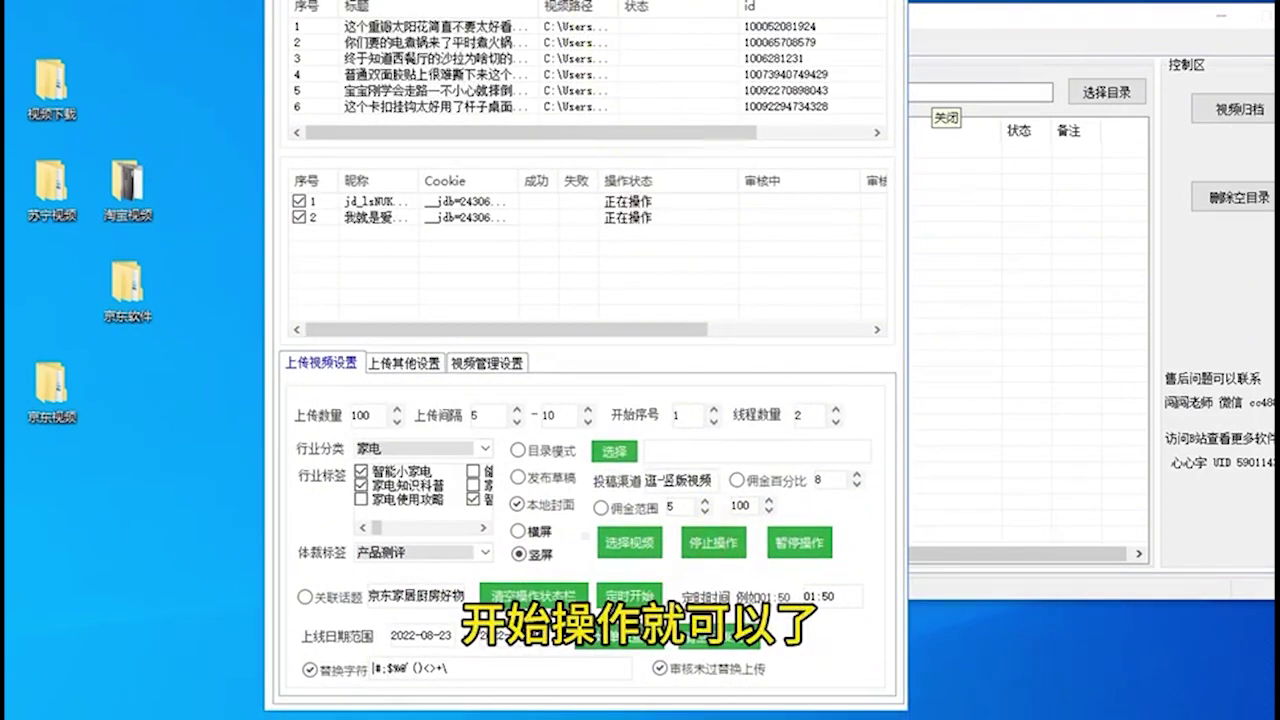